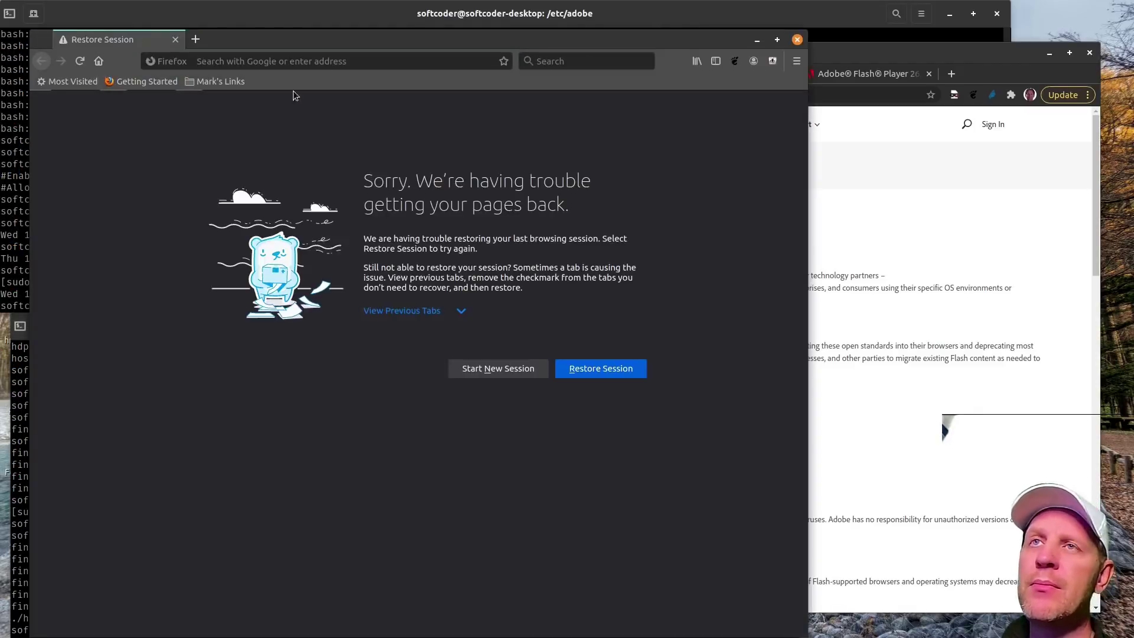
# - Restore the previous session to bring back the ultrasounds.com Flash Player Test page
pyautogui.click(612, 369)
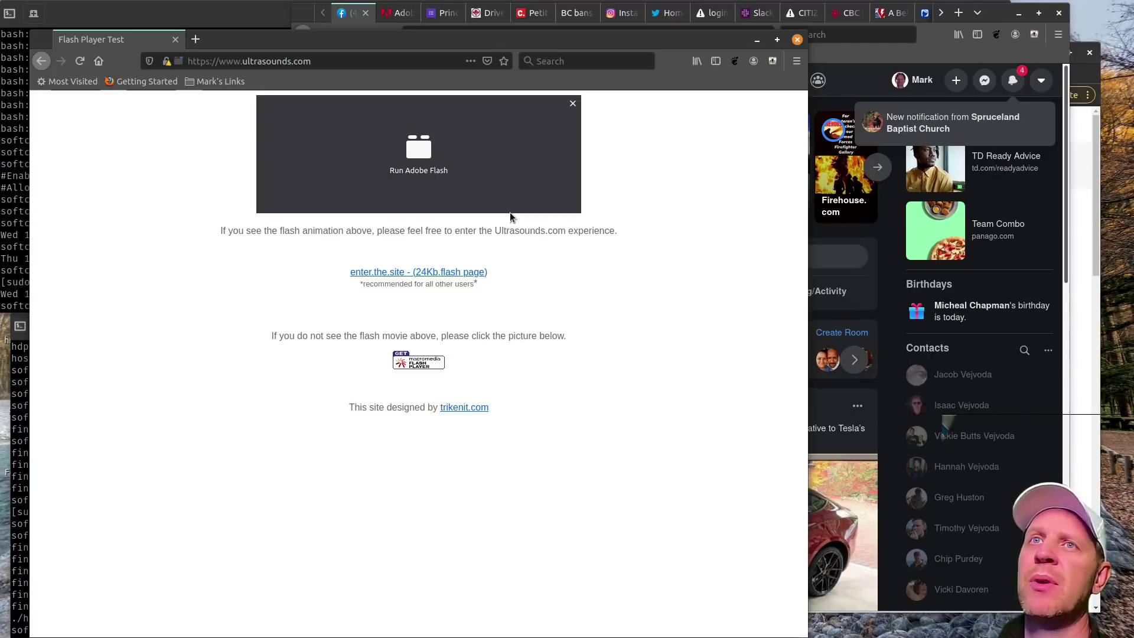
# - Run and allow the Flash content on ultrasounds.com, then bring the terminal forward
pyautogui.click(422, 147)
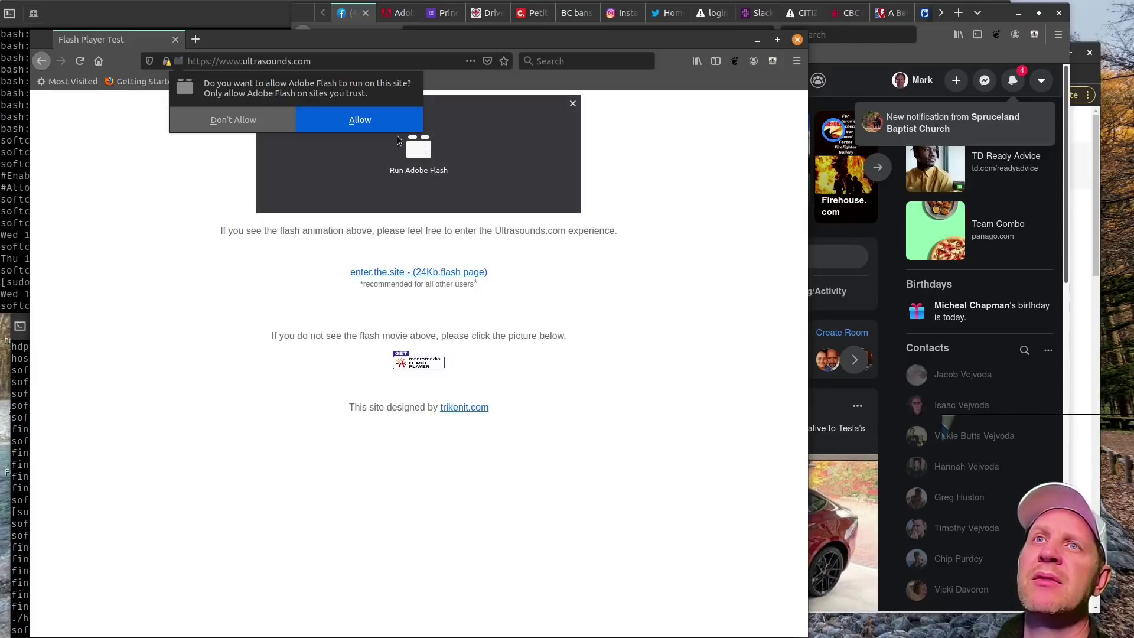
pyautogui.click(356, 120)
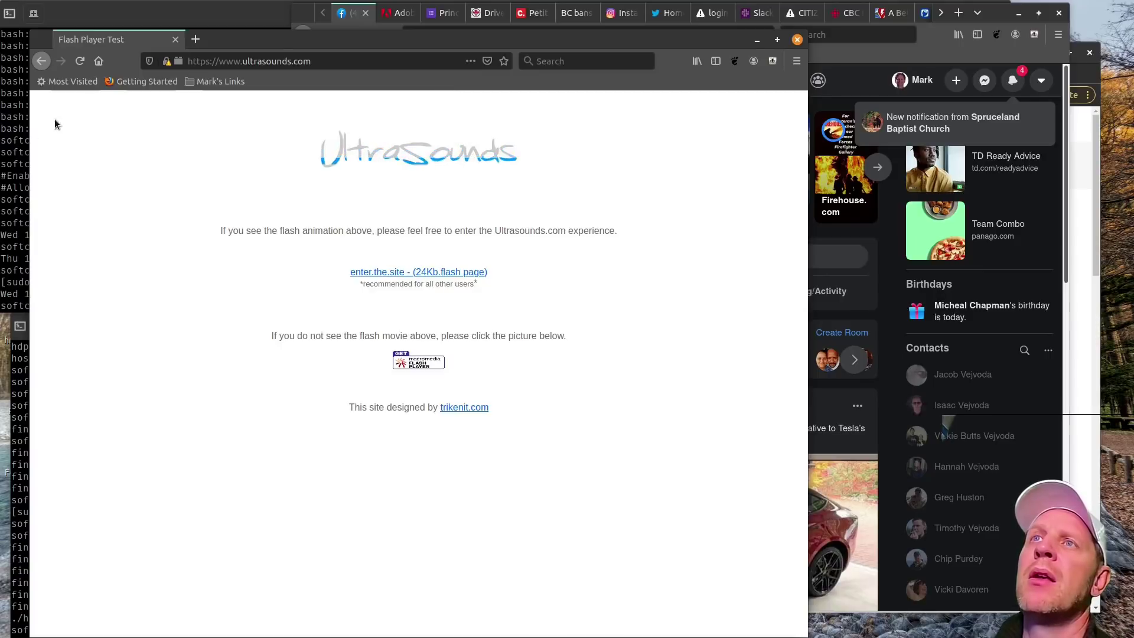
pyautogui.click(17, 140)
# - Kill all Firefox processes with kill -9 and recall the sudo date command for editing
pyautogui.press('Up')
pyautogui.press('Up')
pyautogui.press('Up')
pyautogui.press('Up')
pyautogui.press('Up')
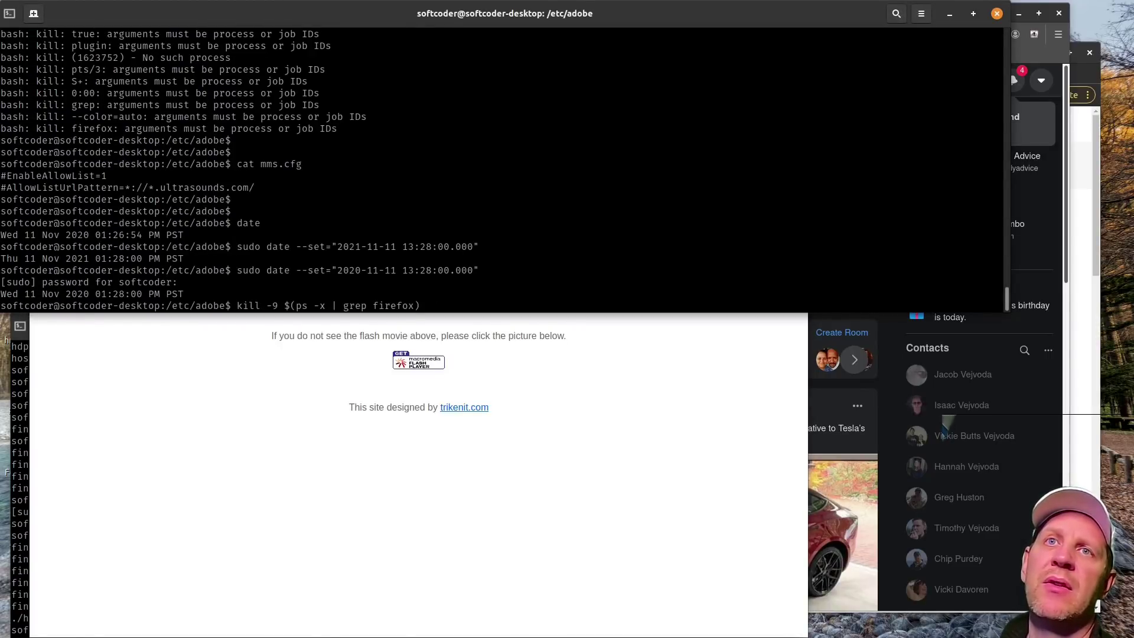
pyautogui.press('Return')
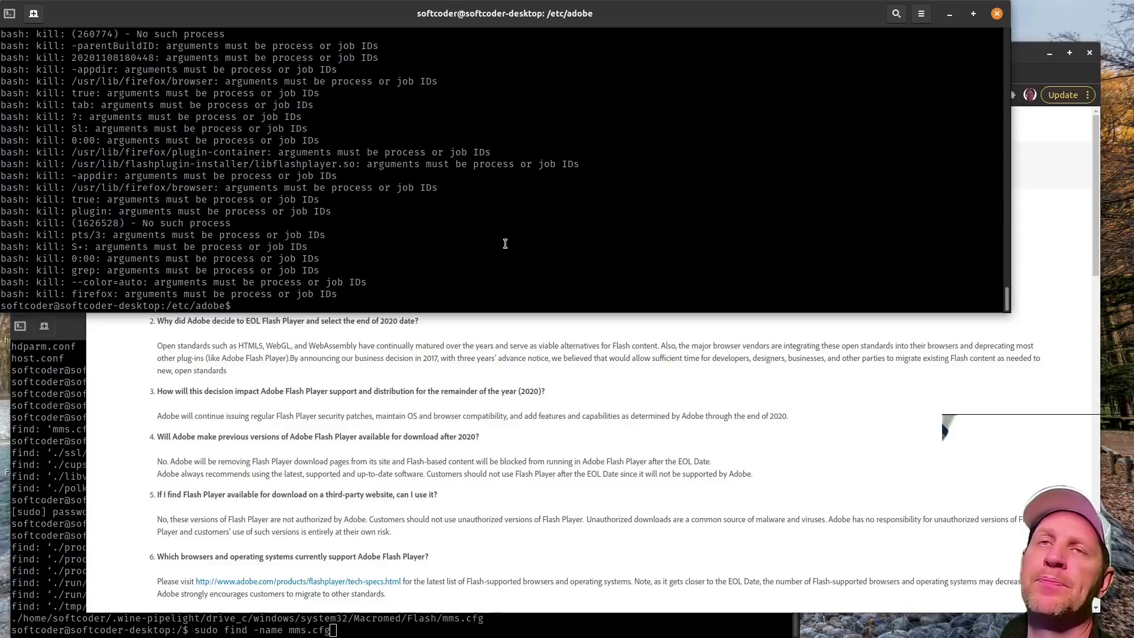
pyautogui.press('Up')
pyautogui.press('Up')
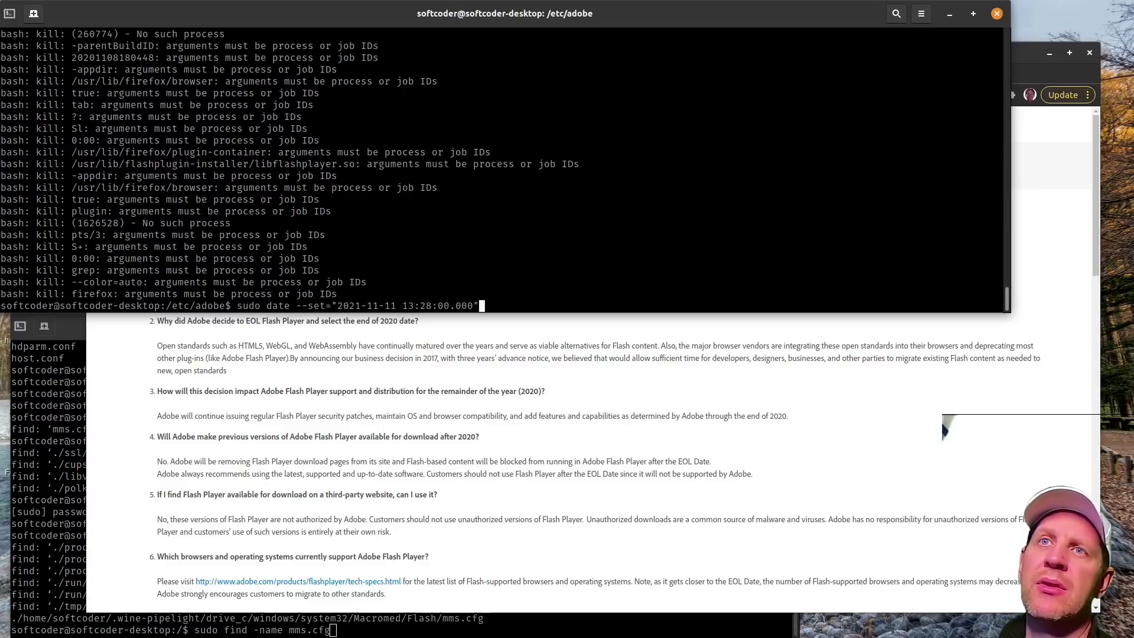
pyautogui.press('Up')
pyautogui.press('Left')
pyautogui.press('Left')
pyautogui.press('Left')
pyautogui.press('Left')
pyautogui.press('Left')
pyautogui.press('Left')
pyautogui.press('Left')
pyautogui.press('Left')
pyautogui.press('Left')
pyautogui.press('Left')
pyautogui.press('Left')
pyautogui.press('Left')
pyautogui.press('Left')
pyautogui.press('Left')
pyautogui.press('Left')
pyautogui.press('Left')
pyautogui.press('Left')
pyautogui.press('Left')
pyautogui.press('Left')
pyautogui.press('Left')
pyautogui.press('Left')
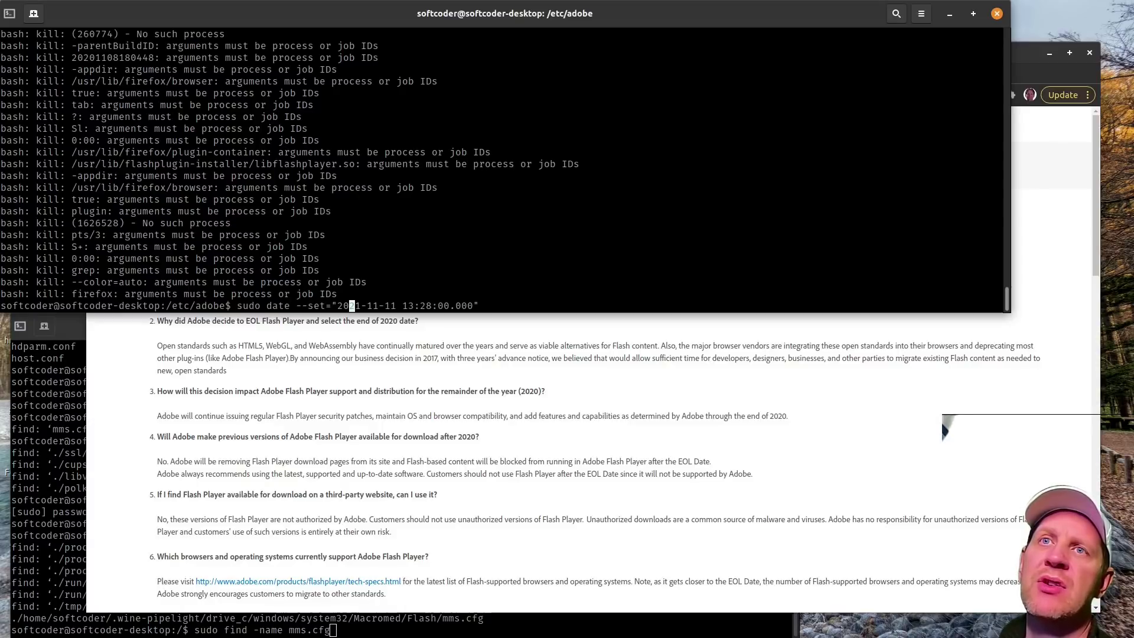
pyautogui.press('End')
pyautogui.press('Left')
pyautogui.press('Left')
pyautogui.press('Left')
pyautogui.press('Left')
pyautogui.press('Left')
pyautogui.press('Left')
pyautogui.press('Left')
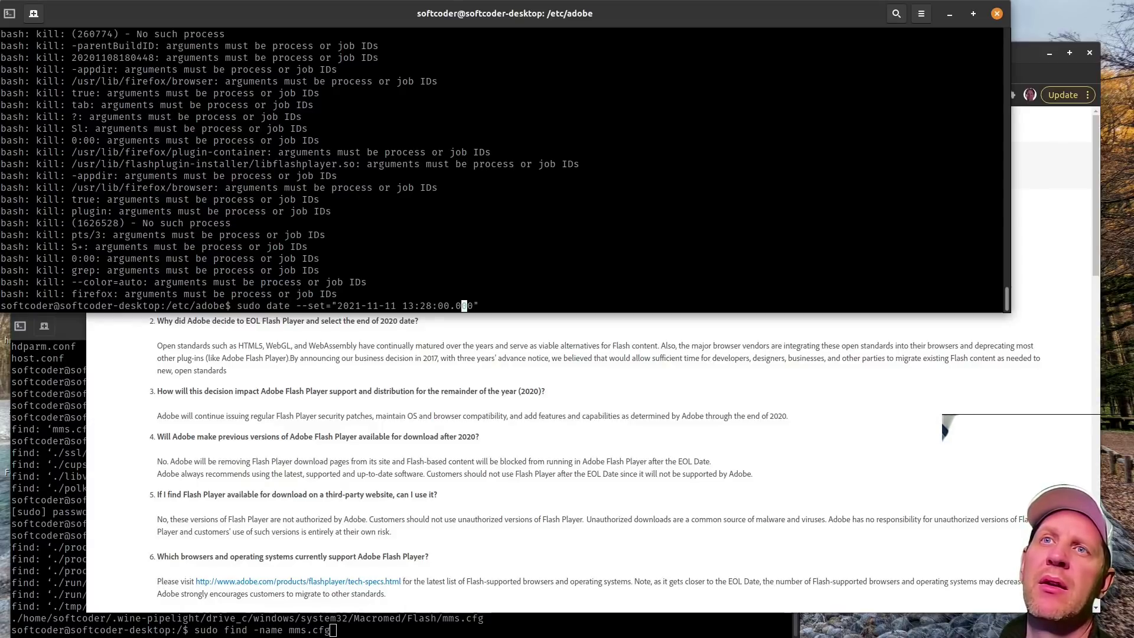
pyautogui.press('Left')
pyautogui.press('BackSpace')
pyautogui.press('BackSpace')
pyautogui.write('33')
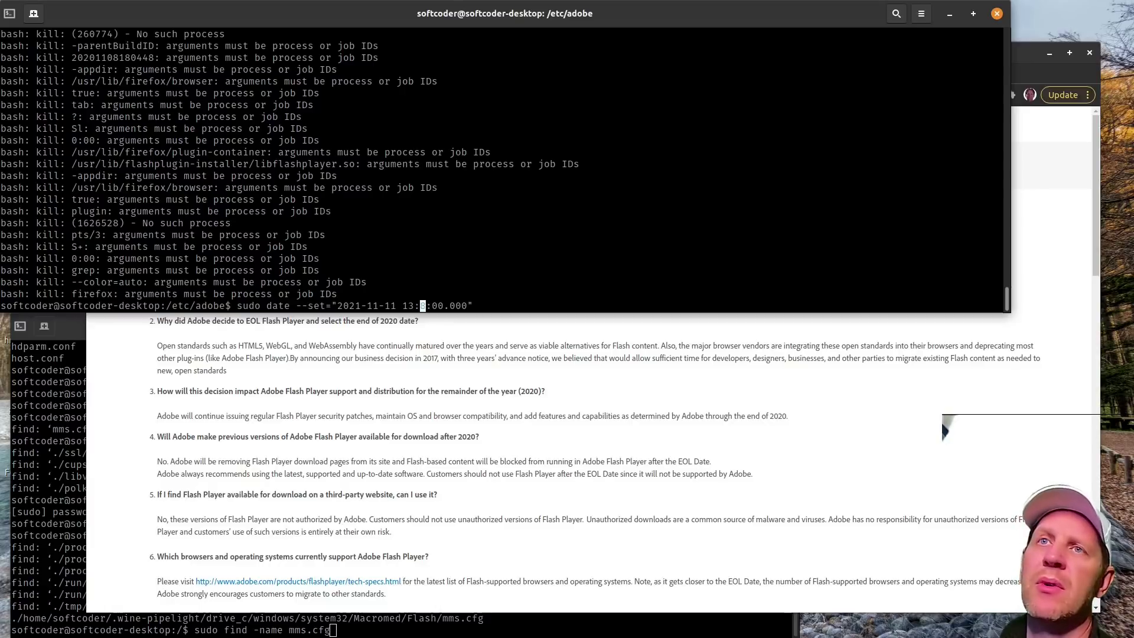
pyautogui.press('End')
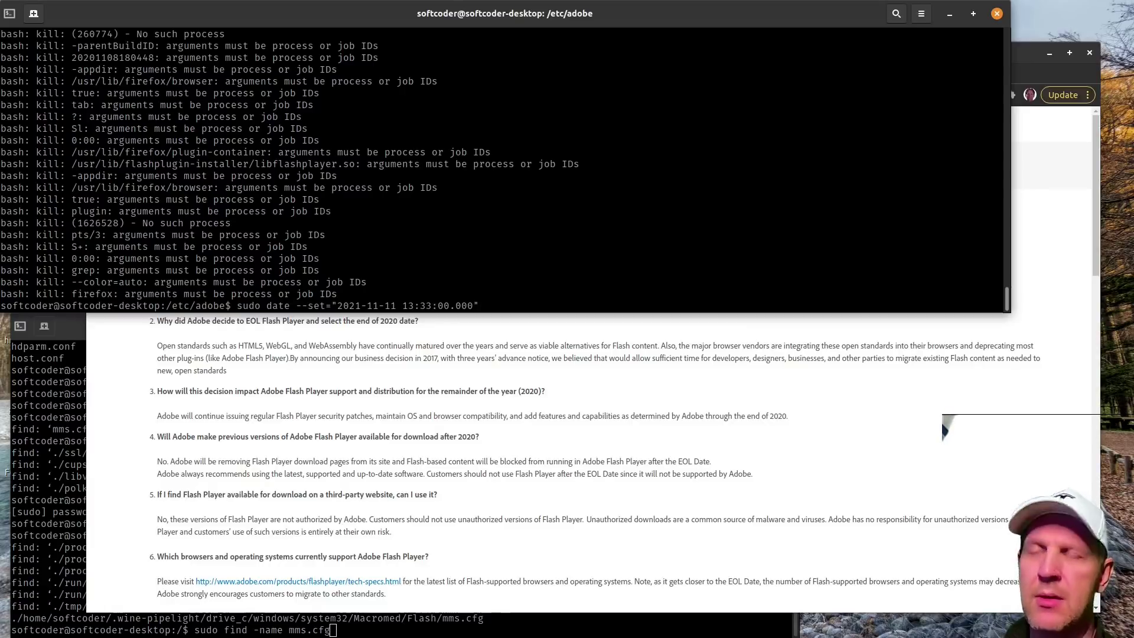
pyautogui.press('Return')
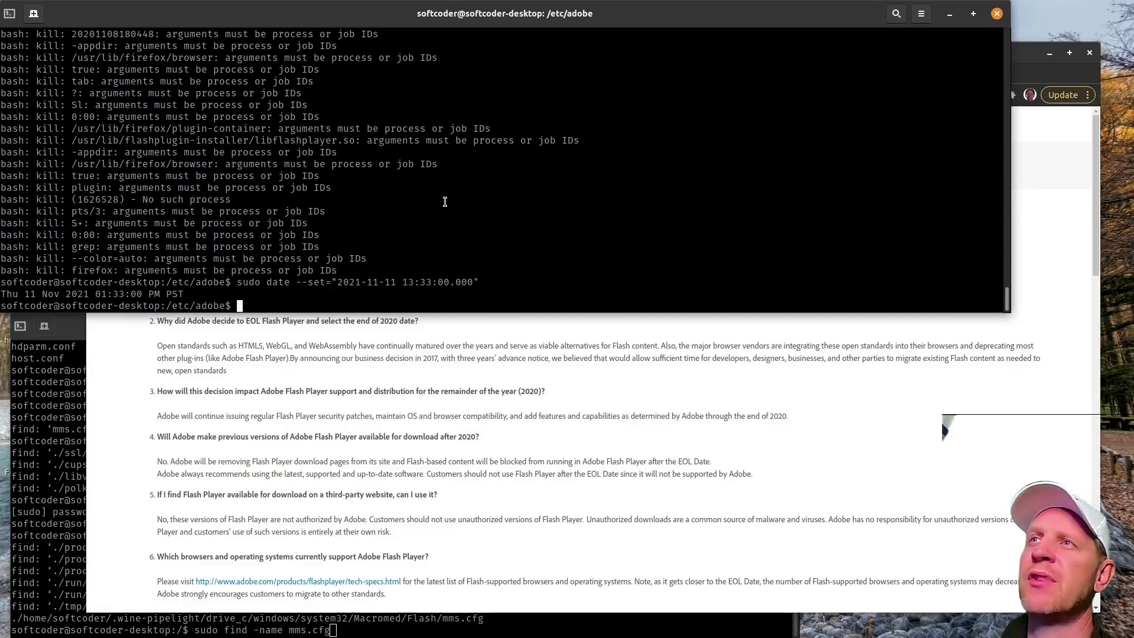
pyautogui.moveTo(9, 52)
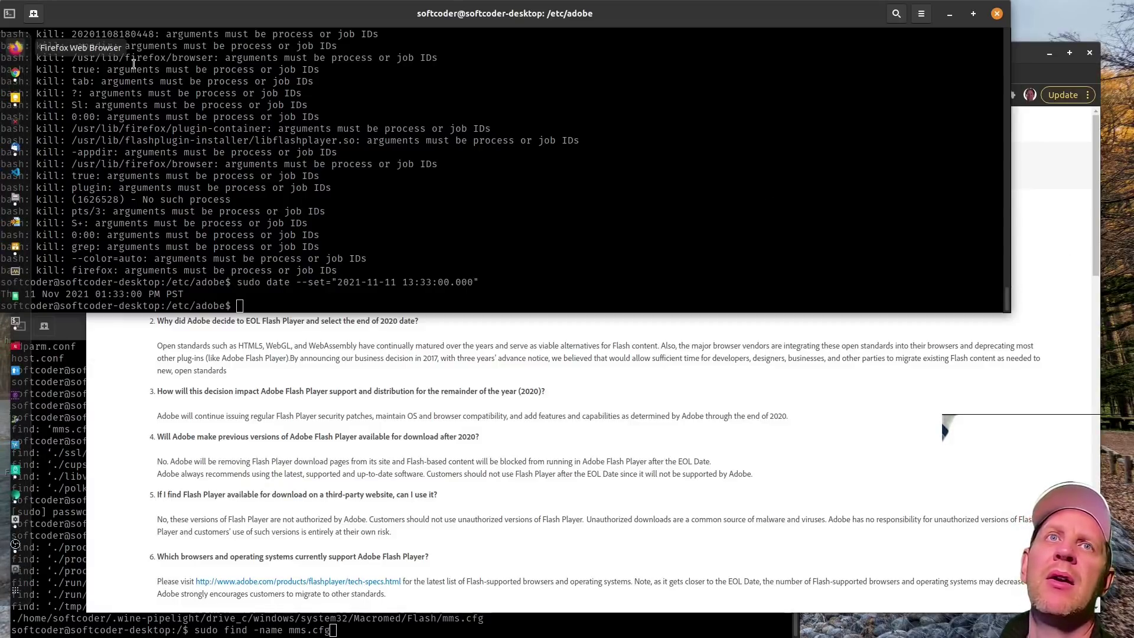
pyautogui.click(9, 52)
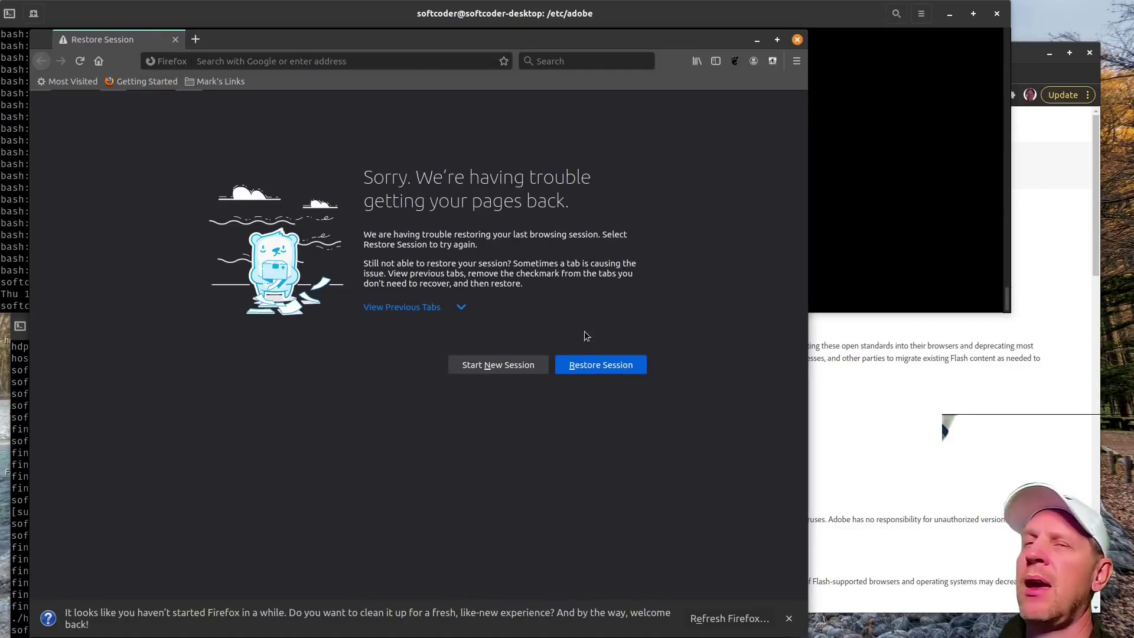
# - Restore the session, allow Flash on ultrasounds.com, and follow the blocked Flash icon to Adobe
pyautogui.click(608, 368)
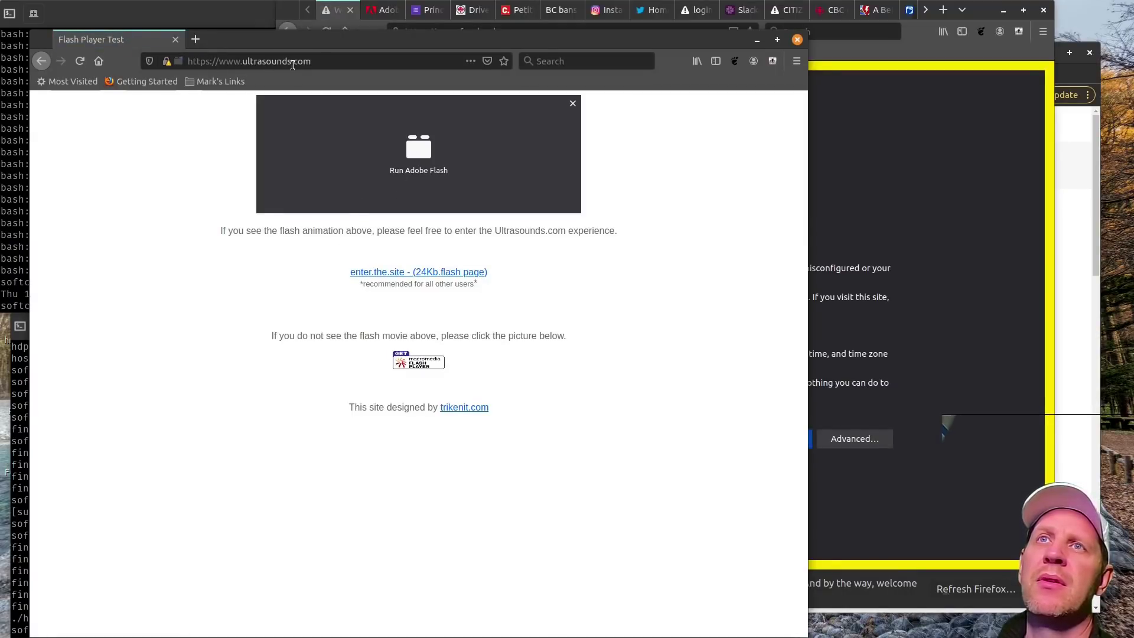
pyautogui.click(422, 172)
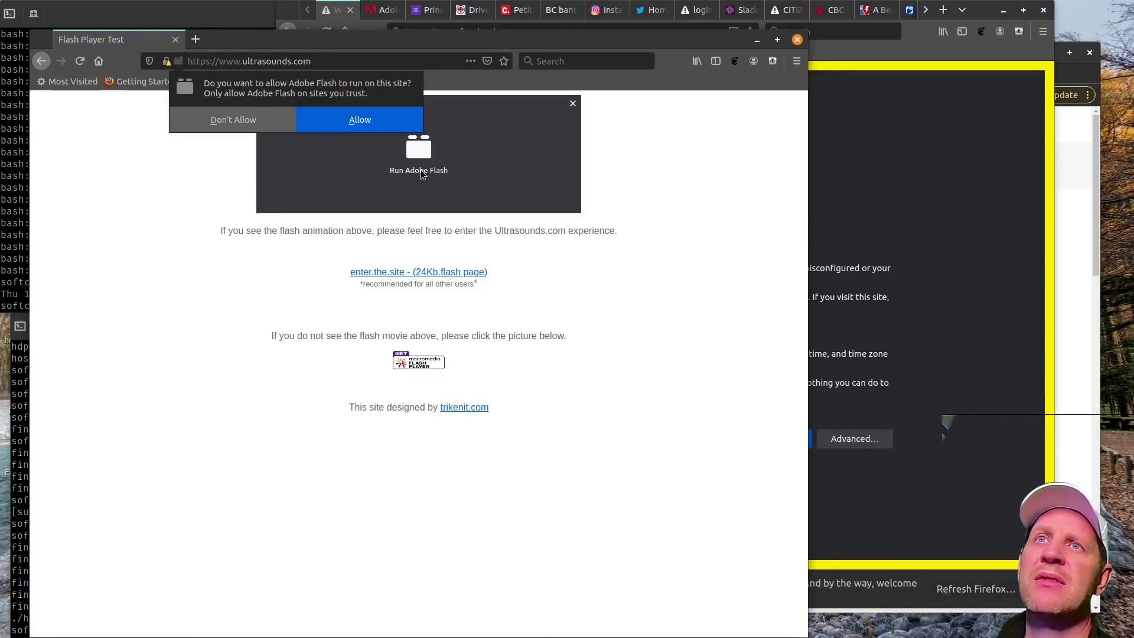
pyautogui.click(348, 118)
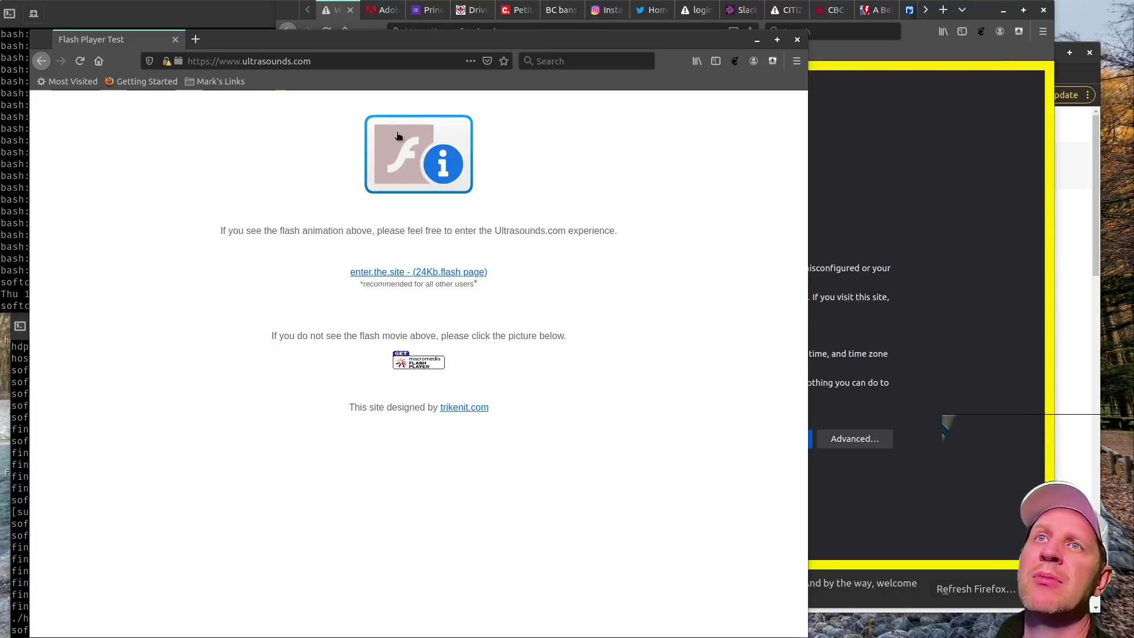
pyautogui.click(419, 154)
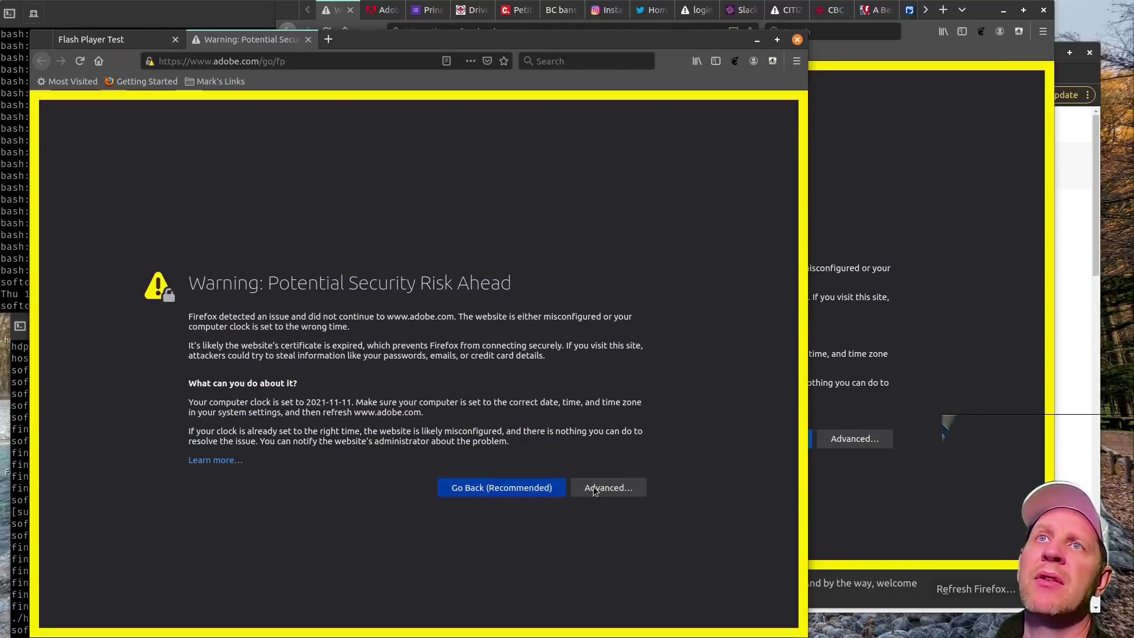
# - Bypass the expired-certificate warning to Adobe's EOL page, then return to ultrasounds.com and the terminal
pyautogui.click(595, 489)
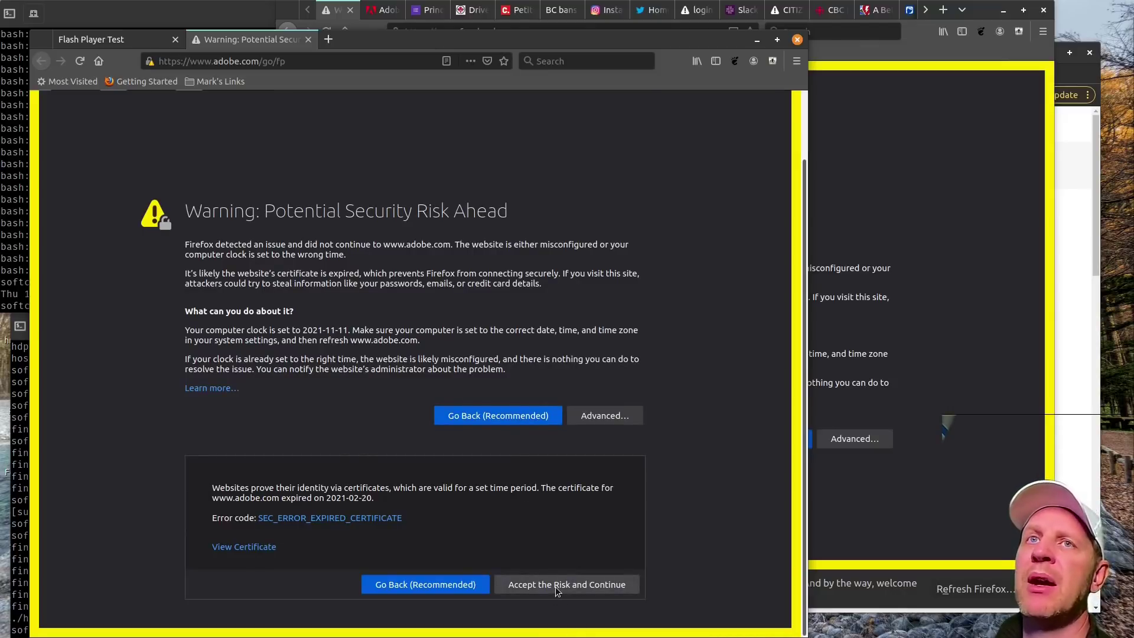
pyautogui.click(531, 586)
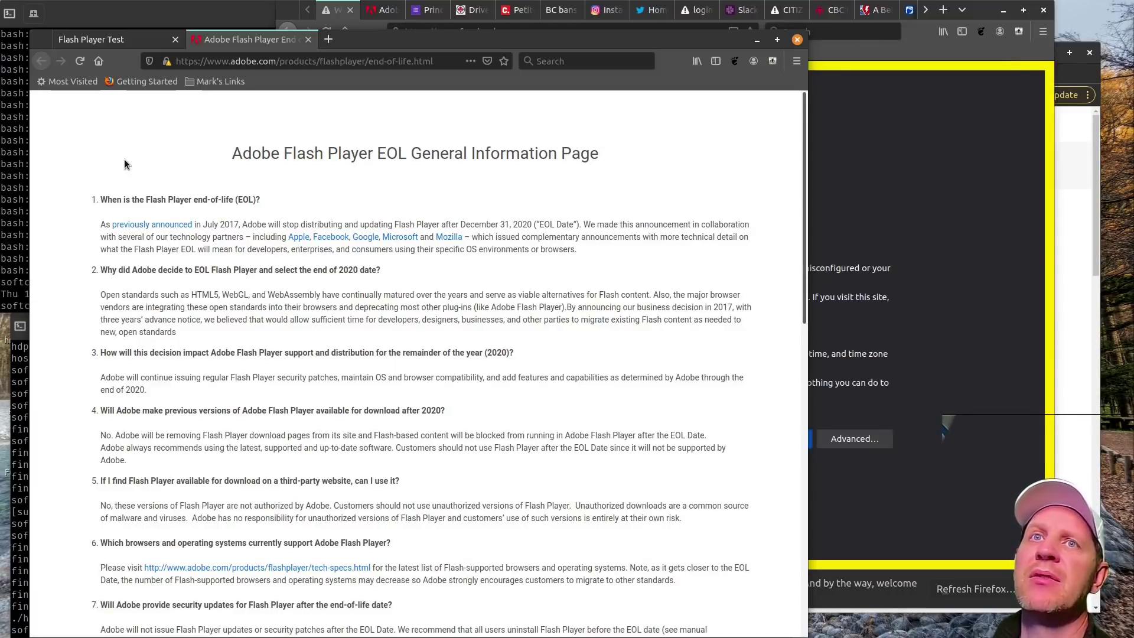
pyautogui.click(112, 41)
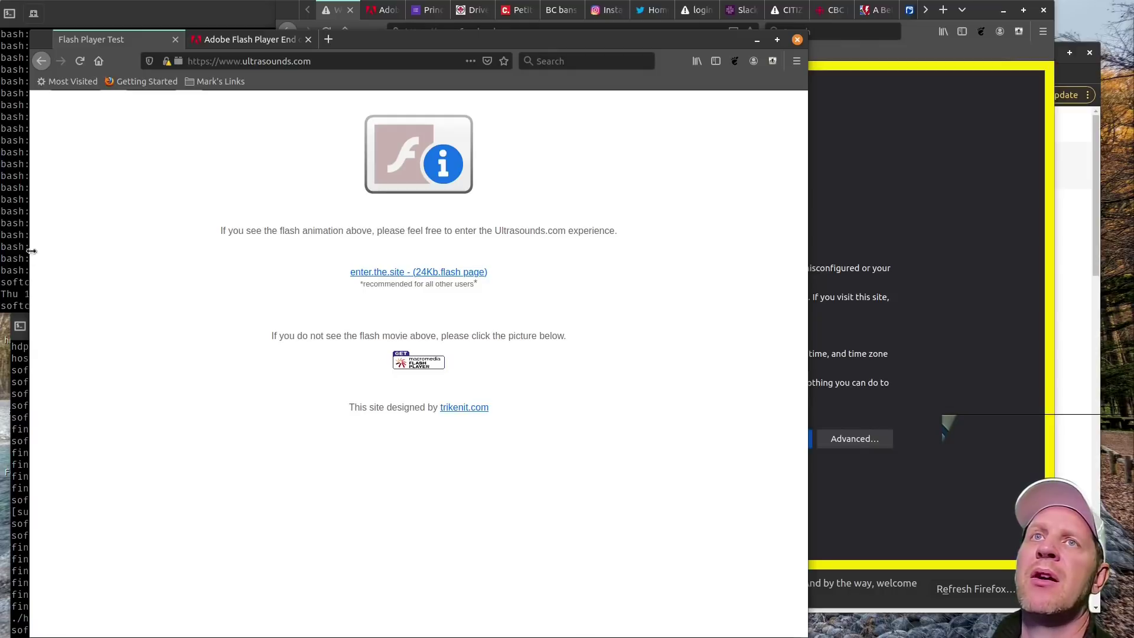
pyautogui.click(19, 206)
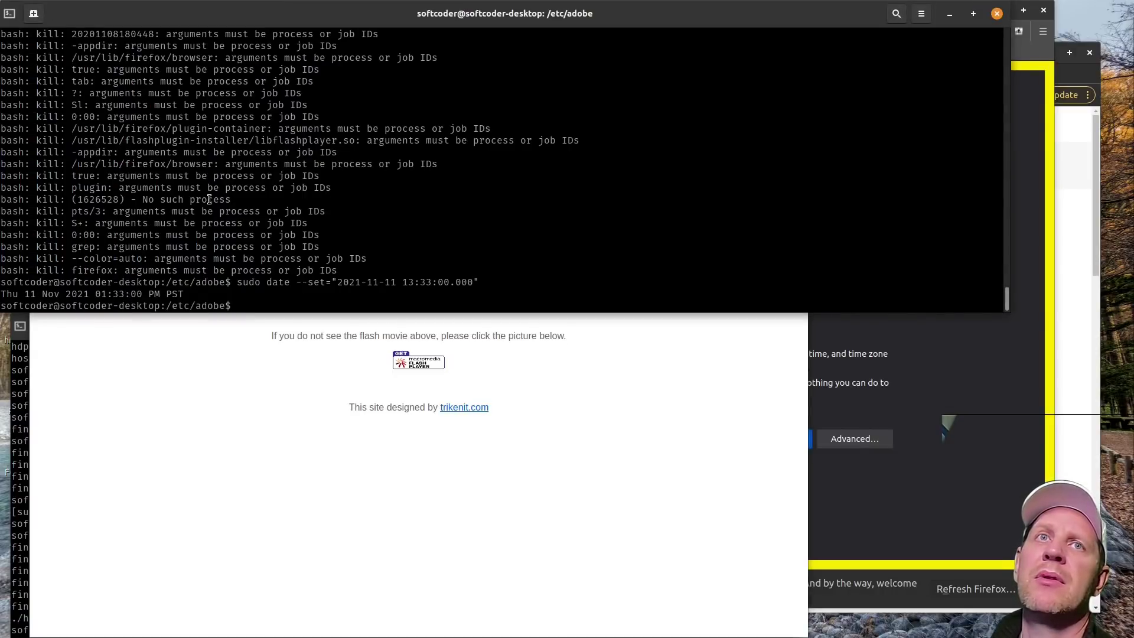
# - Kill Firefox again and recall the earlier cat mms.cfg command
pyautogui.press('Up')
pyautogui.press('Up')
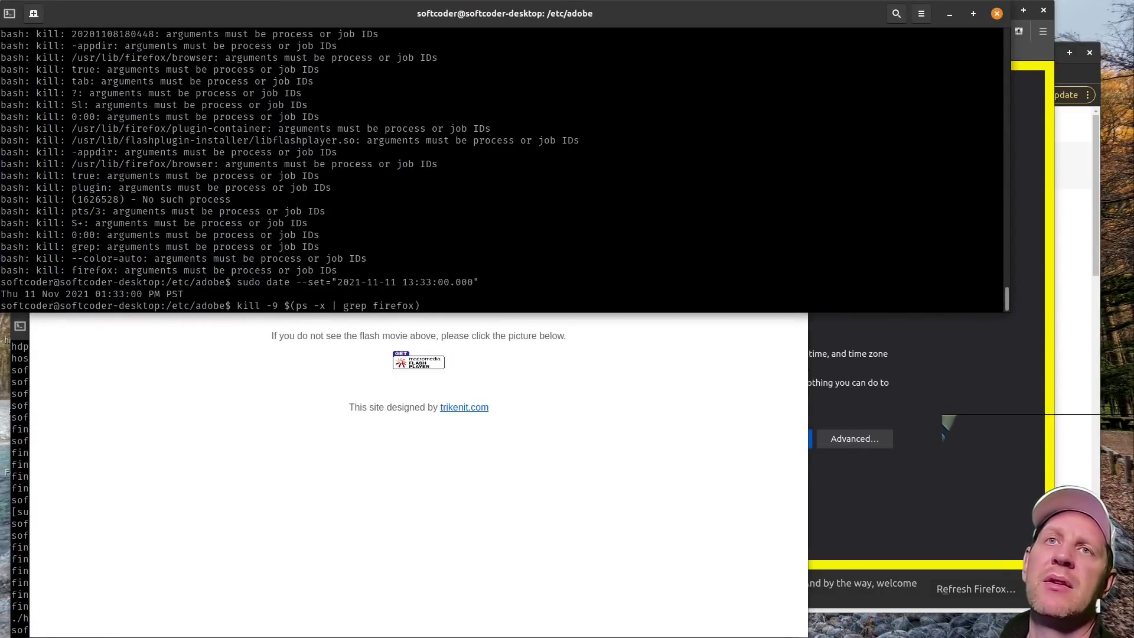
pyautogui.press('Return')
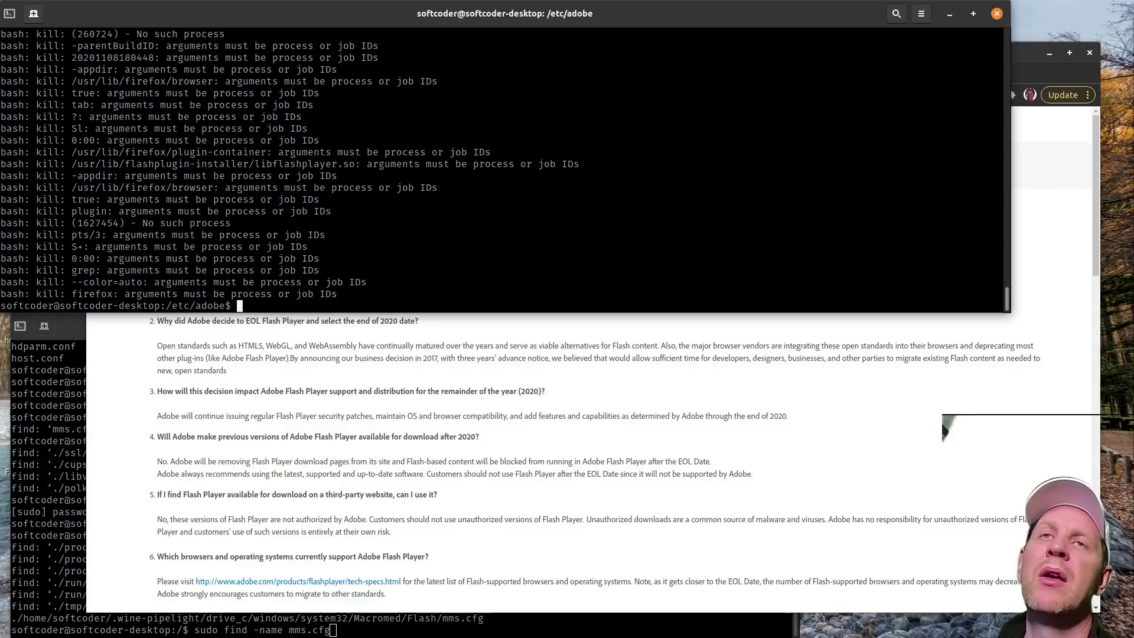
pyautogui.press('Up')
pyautogui.press('Up')
pyautogui.press('Up')
pyautogui.press('Up')
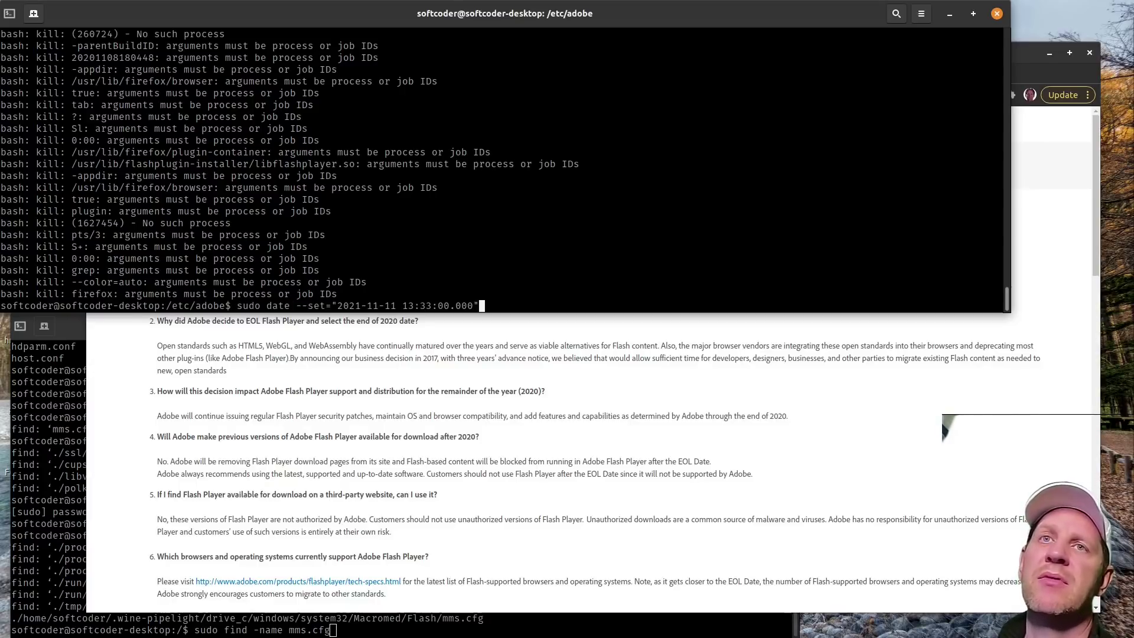
pyautogui.press('Up')
pyautogui.press('Up')
pyautogui.press('Up')
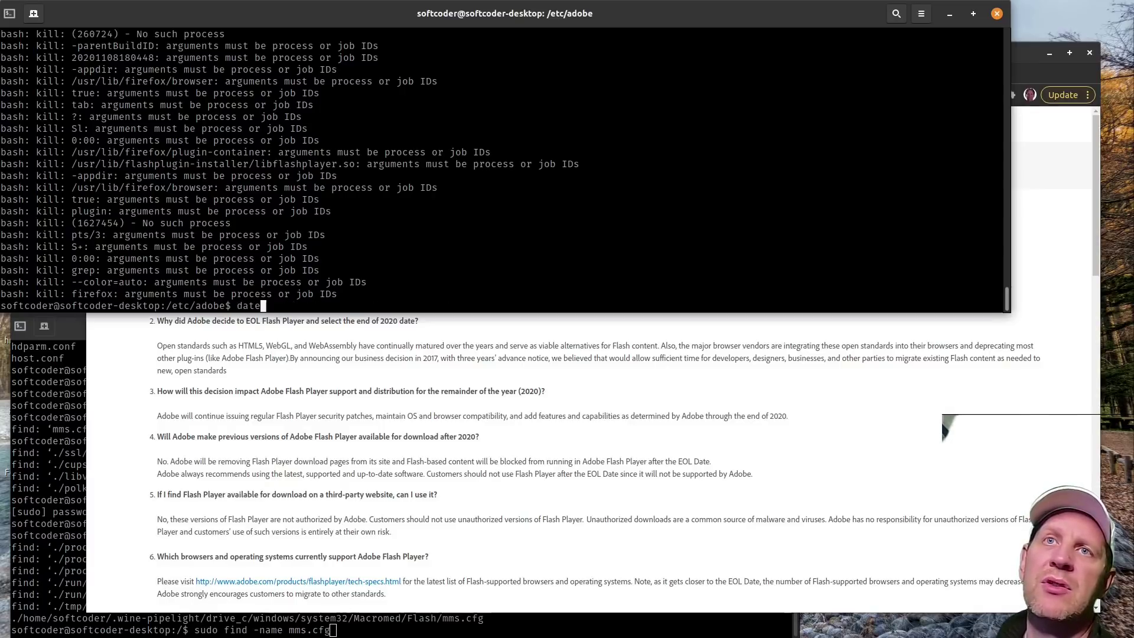
# - Change it to sudo gedit mms.cfg and run it with the administrator password
pyautogui.press('Home')
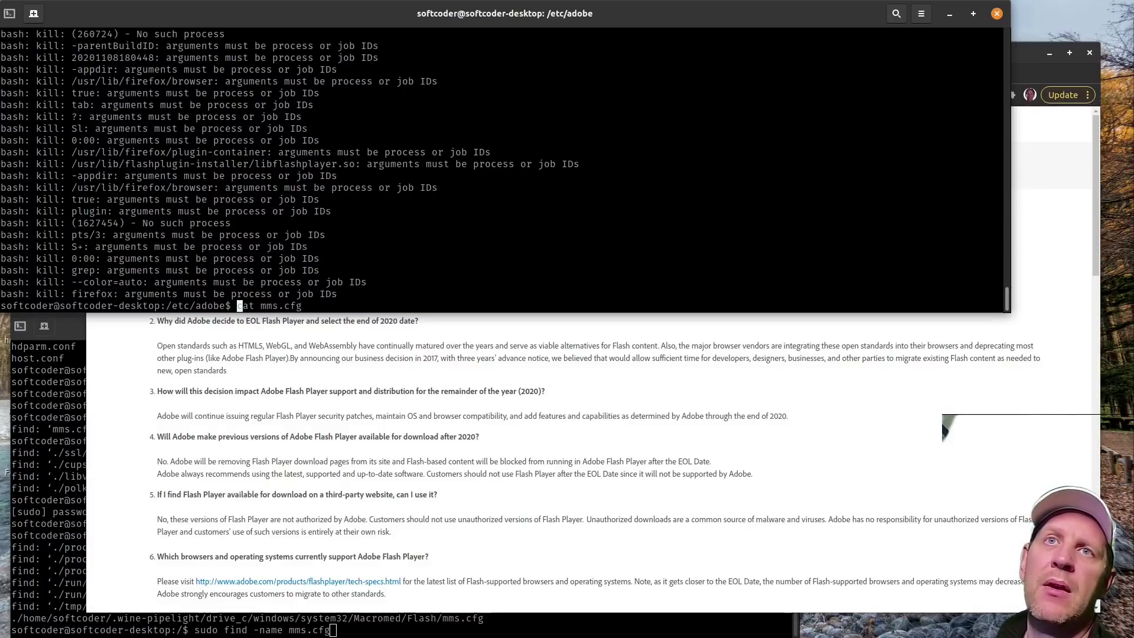
pyautogui.press('Delete')
pyautogui.press('Delete')
pyautogui.write('sudo')
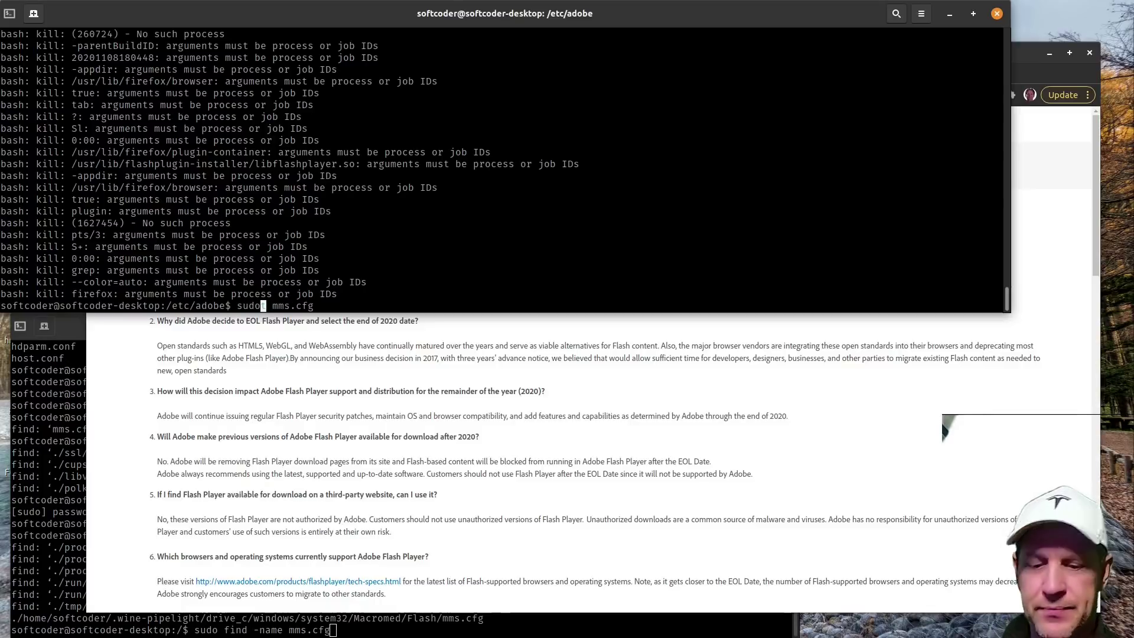
pyautogui.press('Delete')
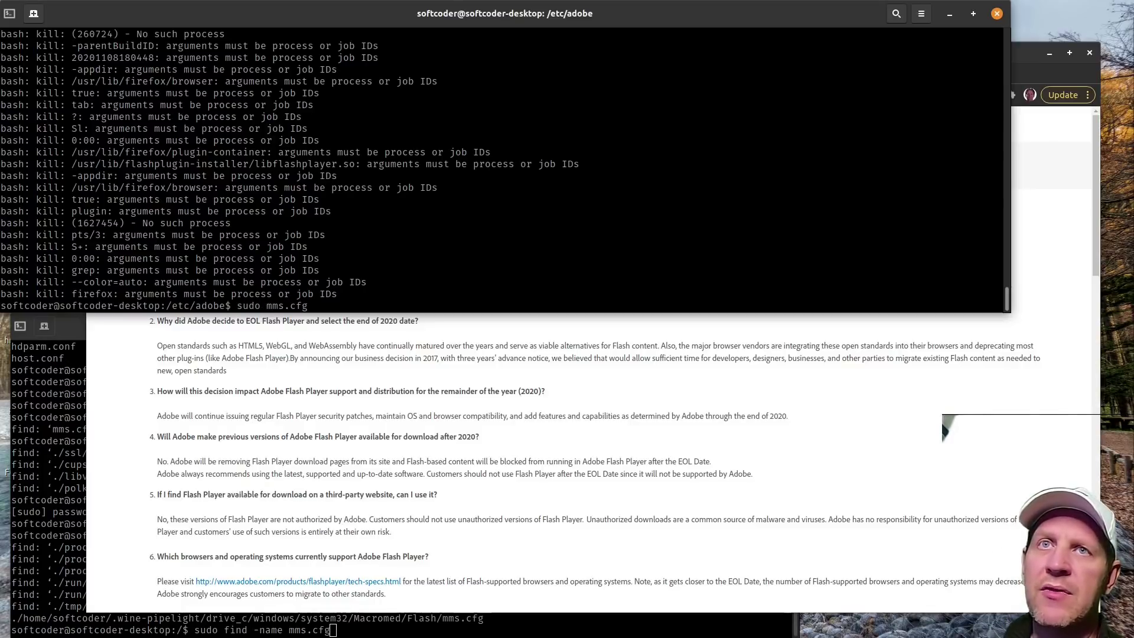
pyautogui.write('gedit')
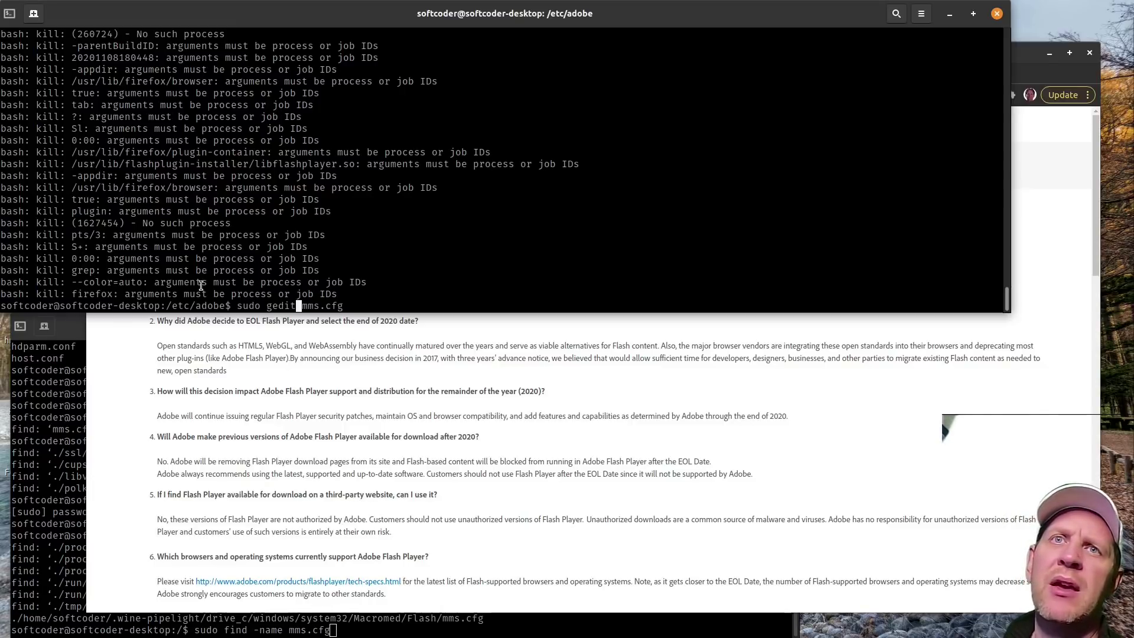
pyautogui.press('Return')
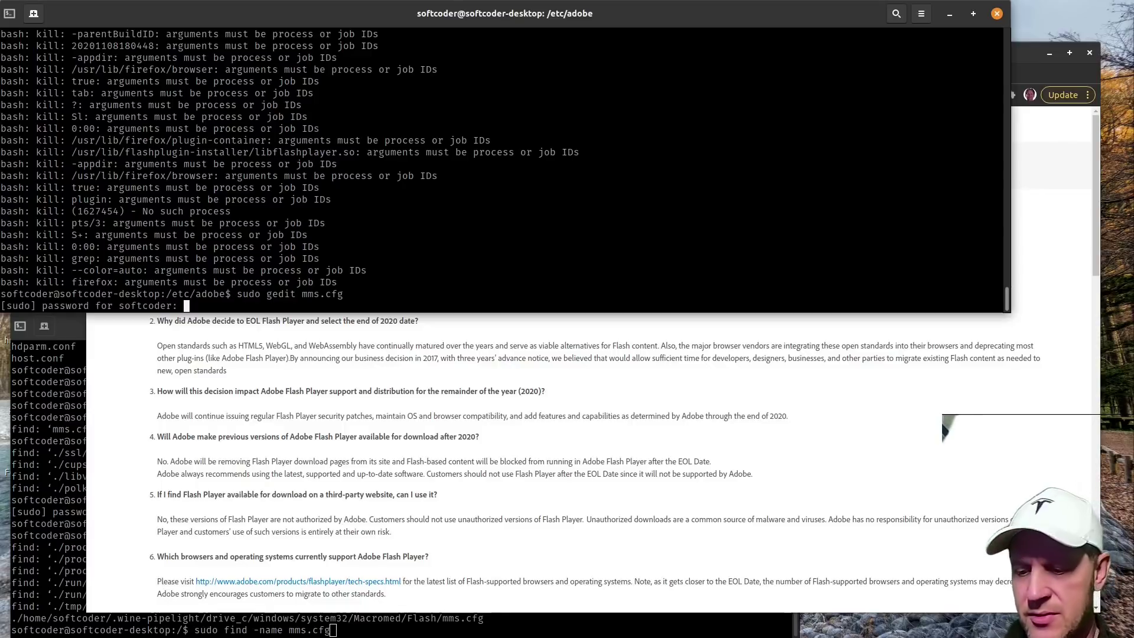
pyautogui.press('Return')
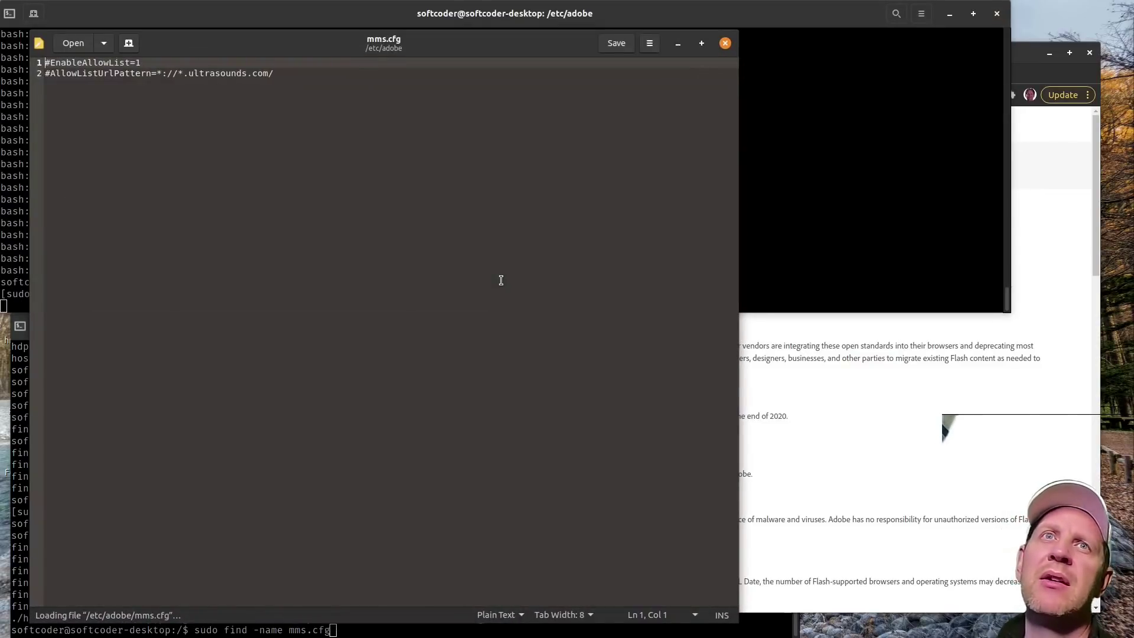
# - Uncomment EnableAllowList=1 and AllowListUrlPattern=*://*.ultrasounds.com/ in mms.cfg
pyautogui.press('Delete')
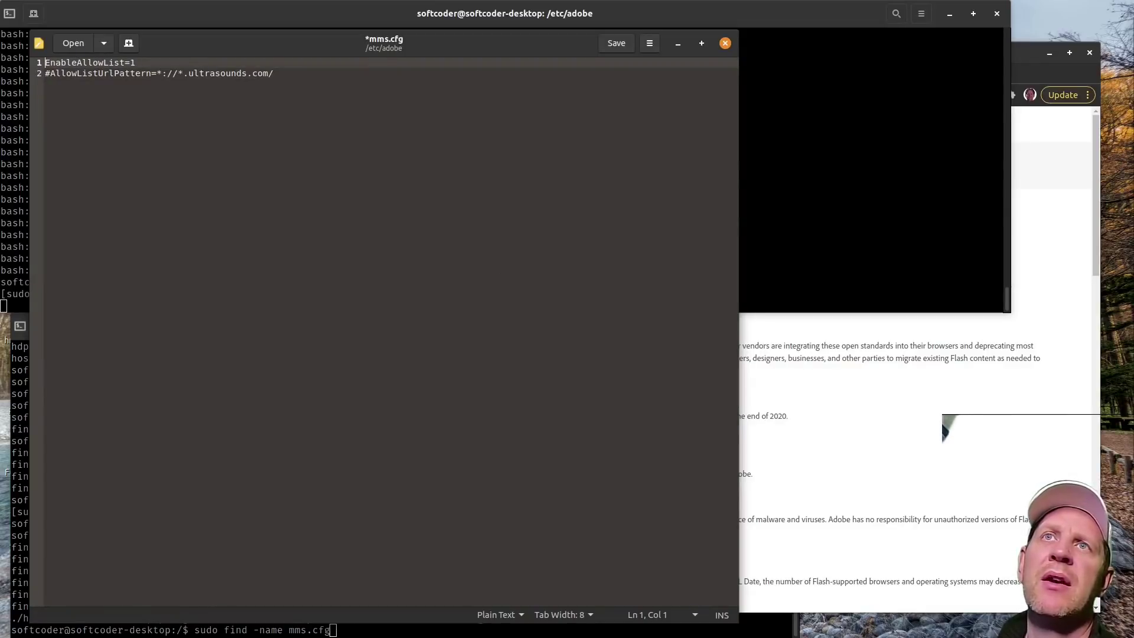
pyautogui.press('Down')
pyautogui.press('Delete')
pyautogui.press('Up')
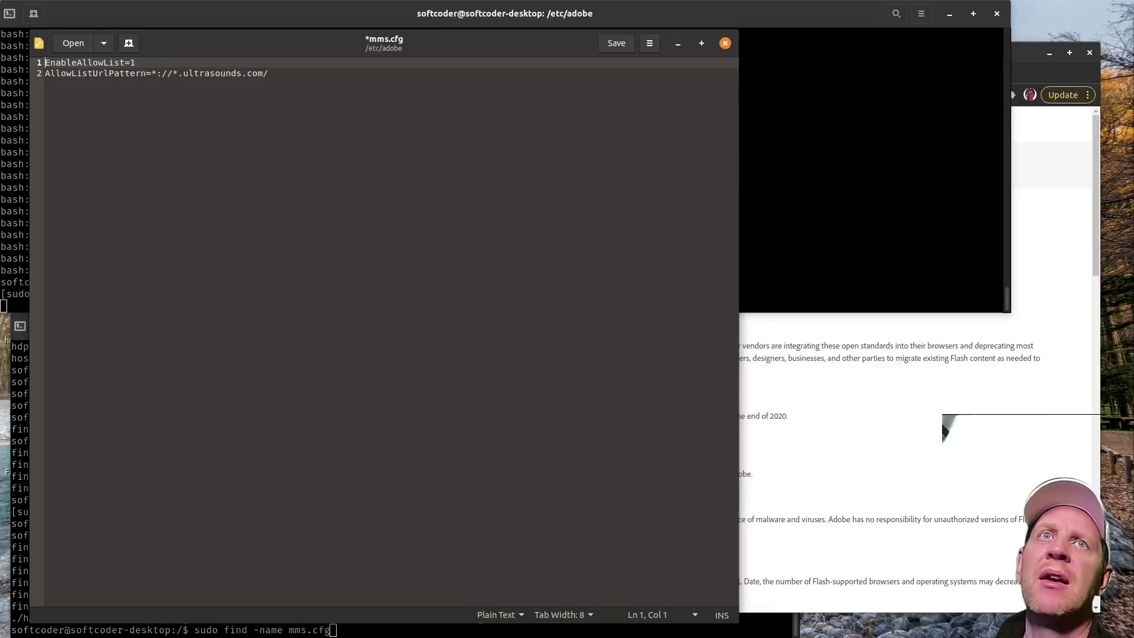
pyautogui.press('Down')
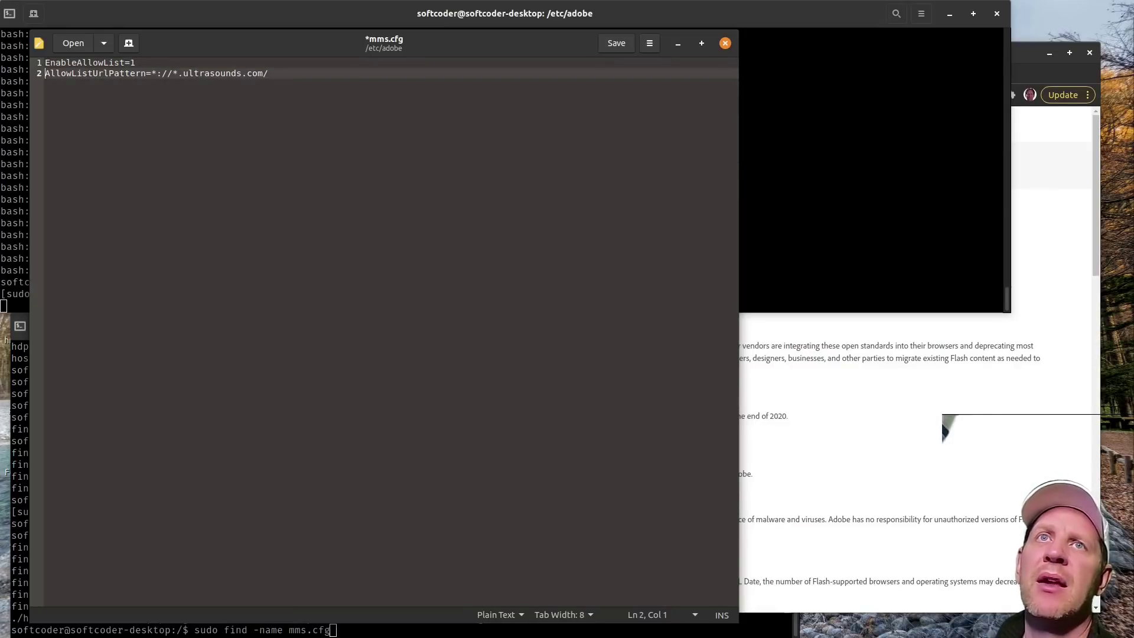
pyautogui.hotkey('shift', 'End')
pyautogui.press('End')
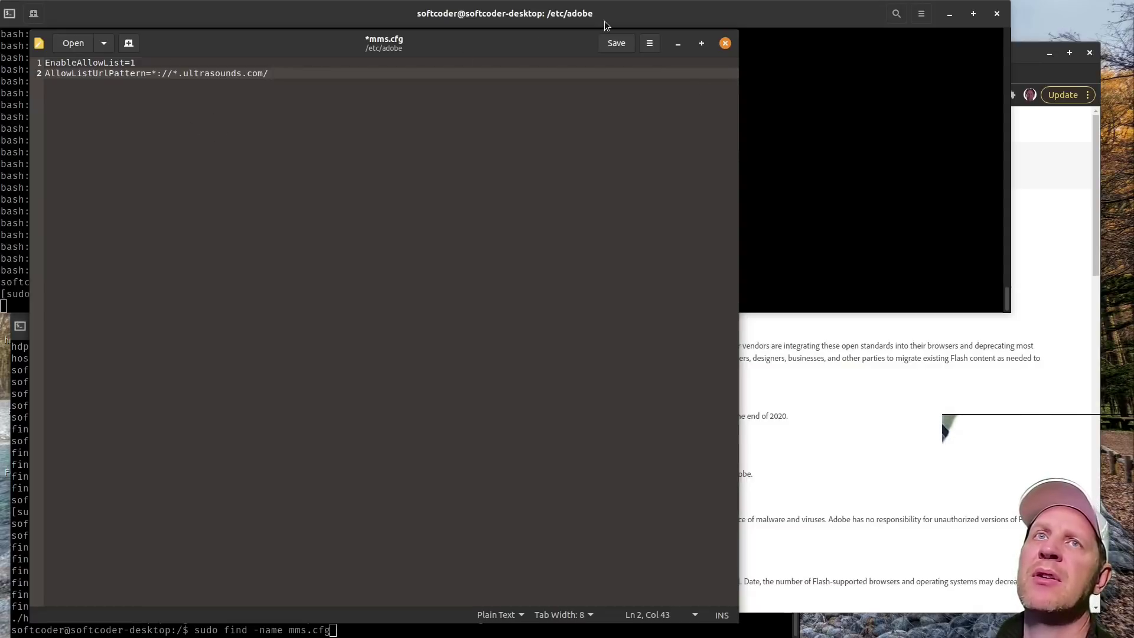
# - Save mms.cfg and close gedit
pyautogui.click(614, 44)
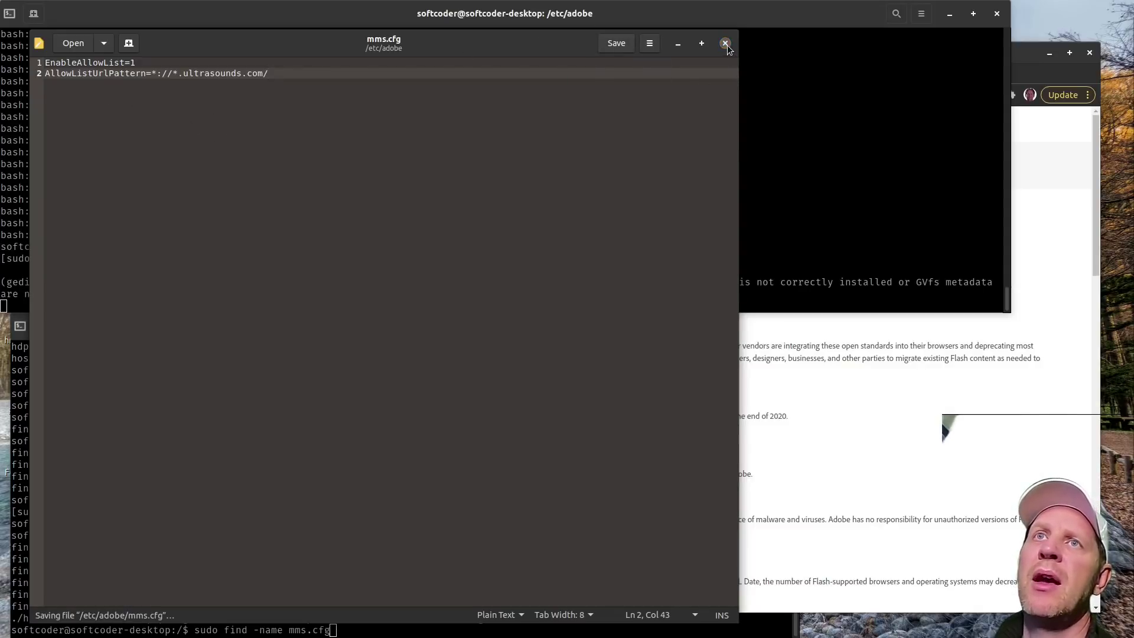
pyautogui.click(726, 44)
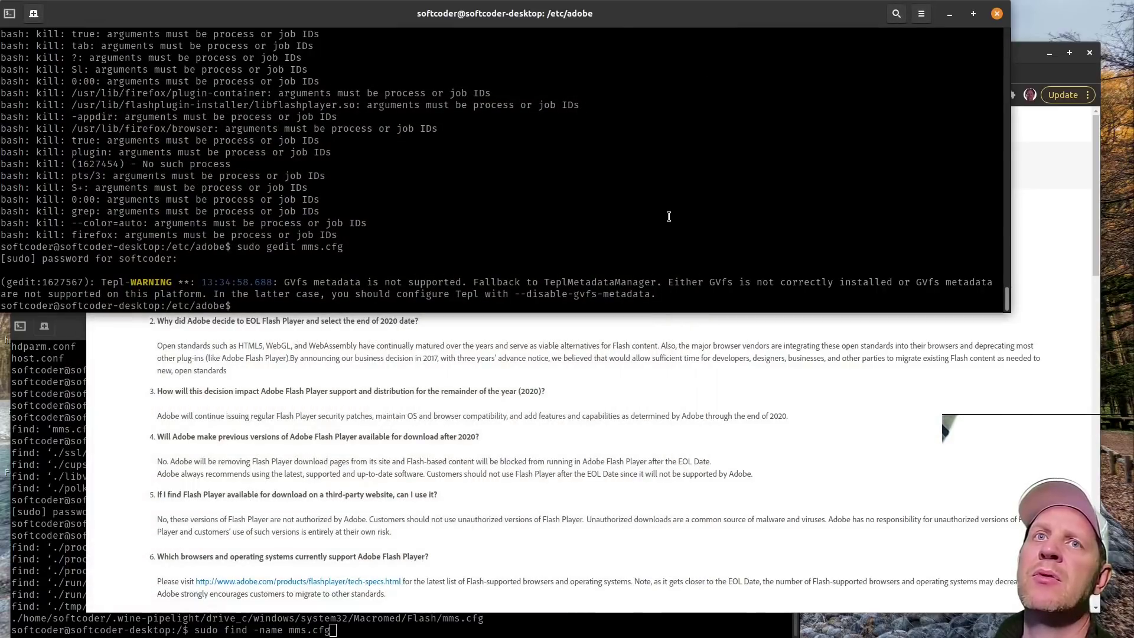
pyautogui.press('Up')
pyautogui.press('Up')
# - Restore the session tabs and allow Flash on ultrasounds.com so the logo plays under the allow-list
pyautogui.press('Down')
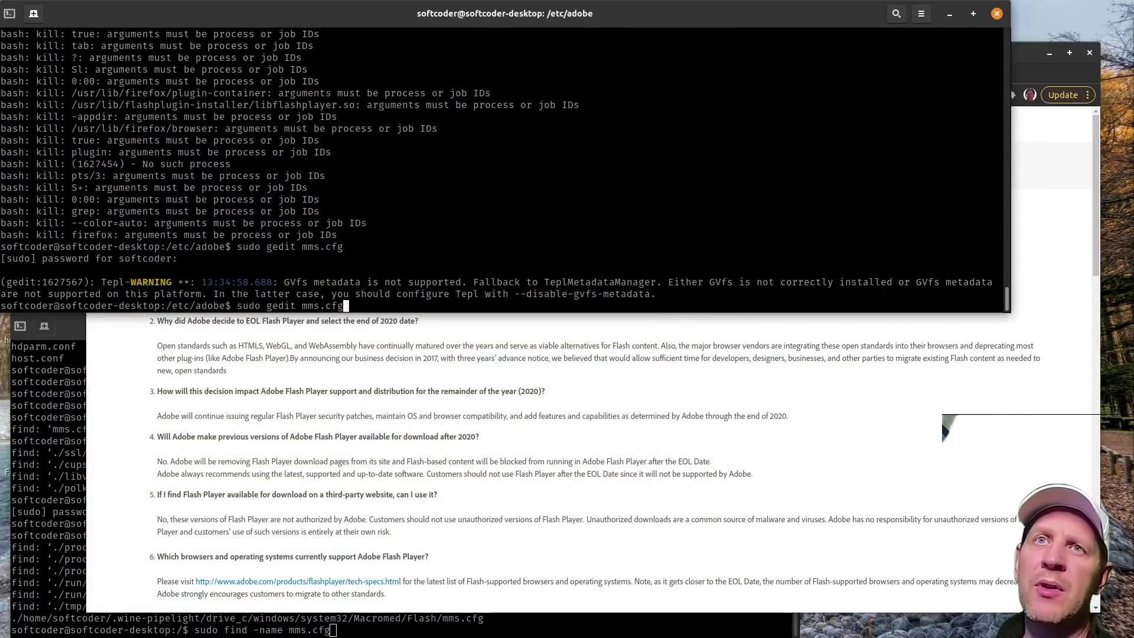
pyautogui.press('Up')
pyautogui.press('Down')
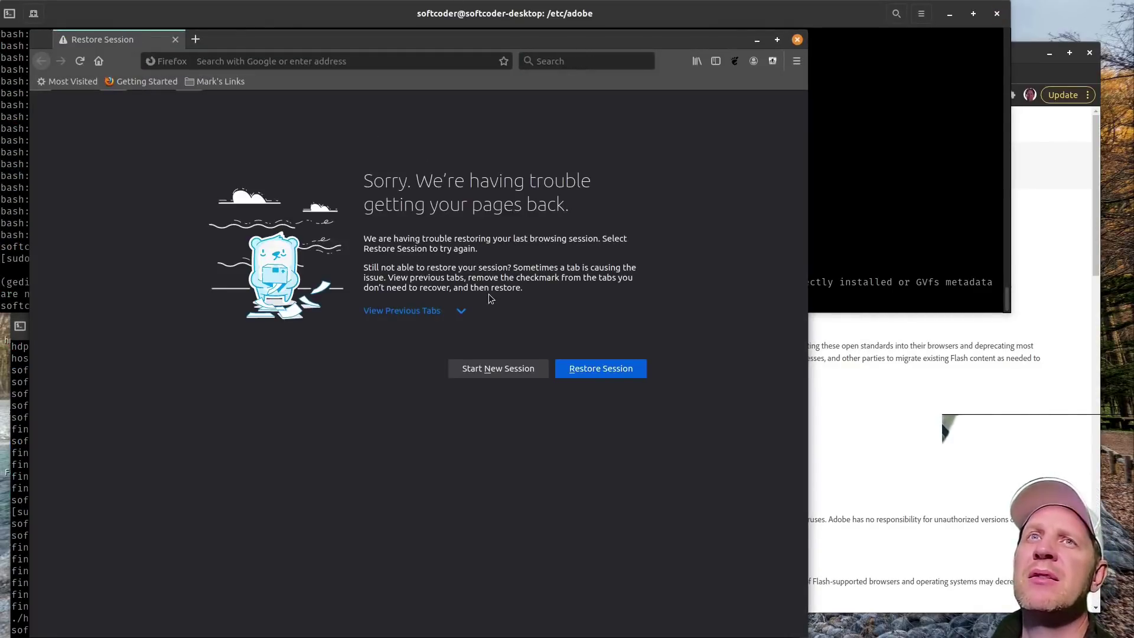
pyautogui.click(594, 369)
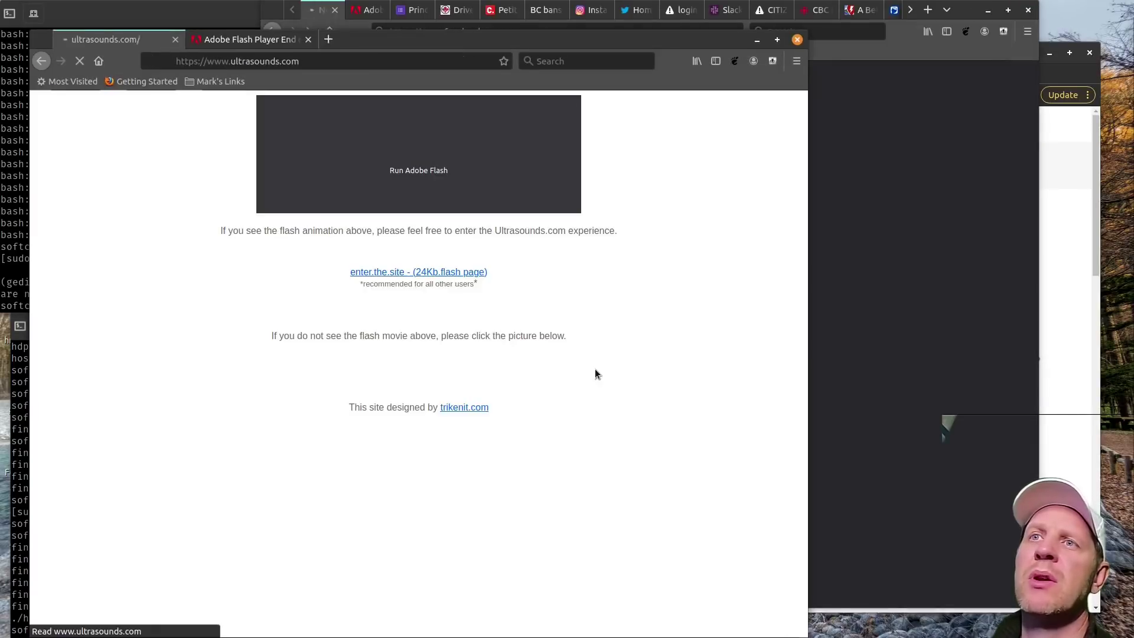
pyautogui.click(416, 170)
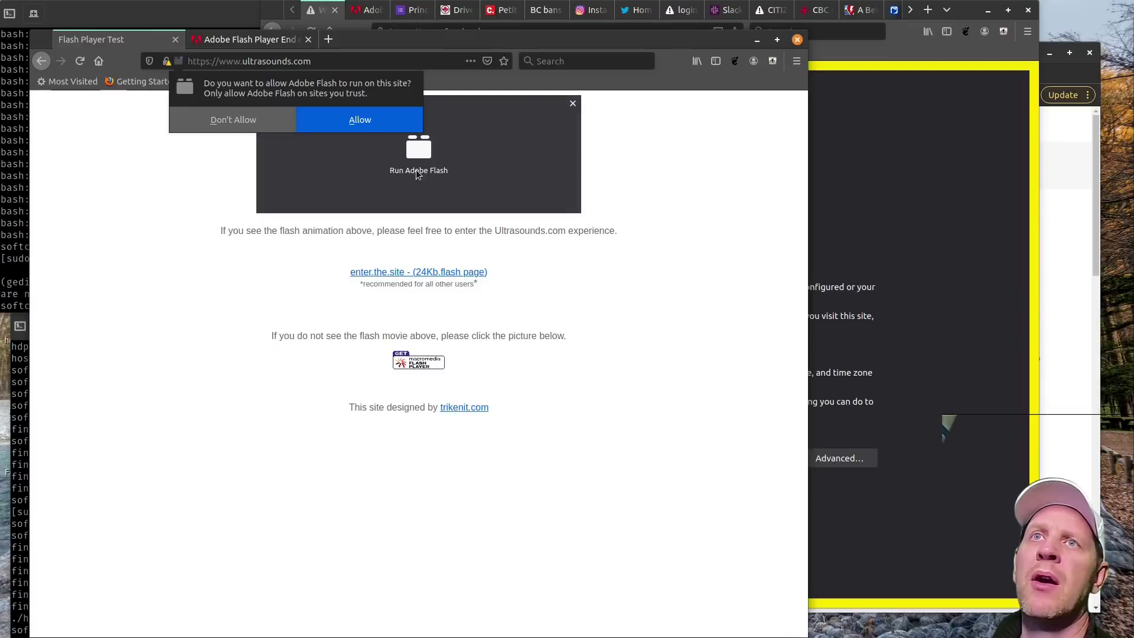
pyautogui.click(376, 125)
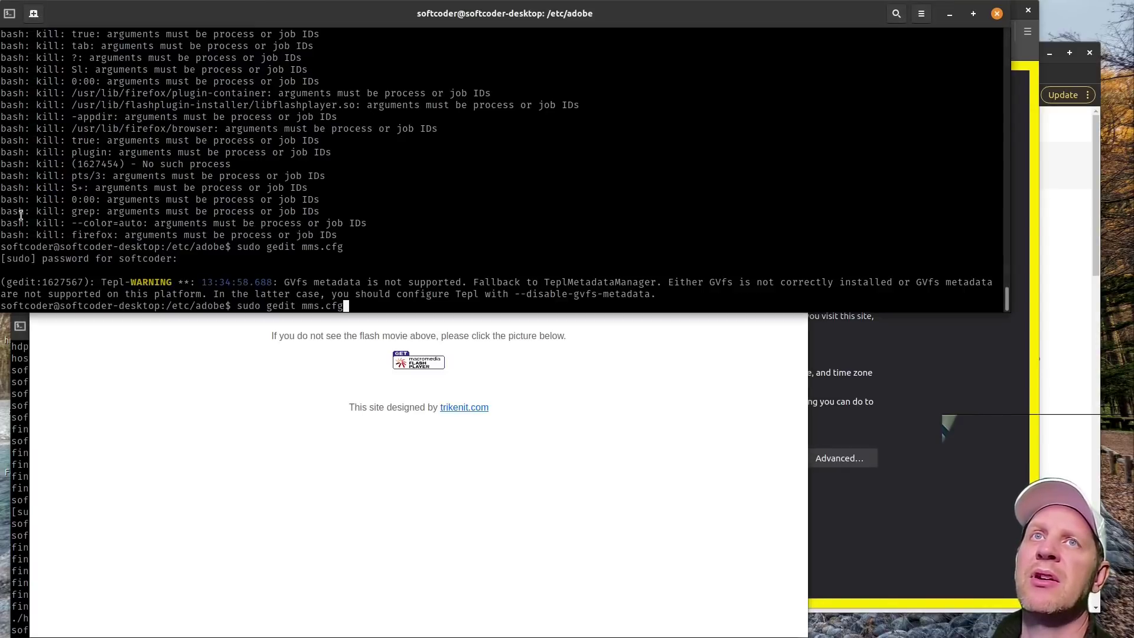
pyautogui.press('Up')
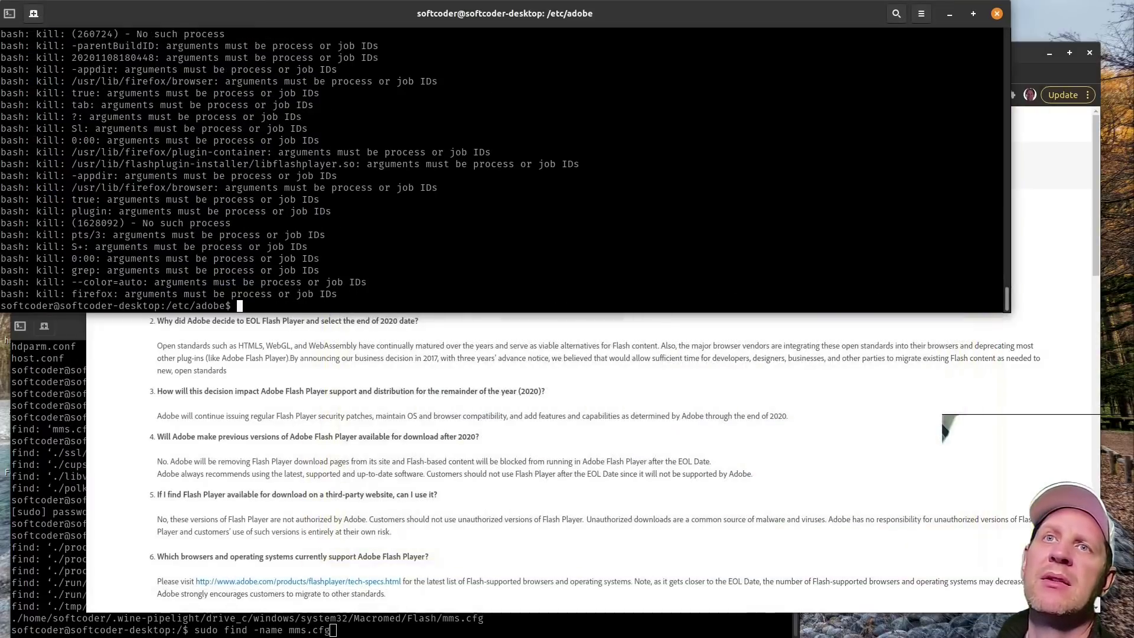
pyautogui.press('Up')
pyautogui.press('Up')
pyautogui.press('Up')
pyautogui.press('Up')
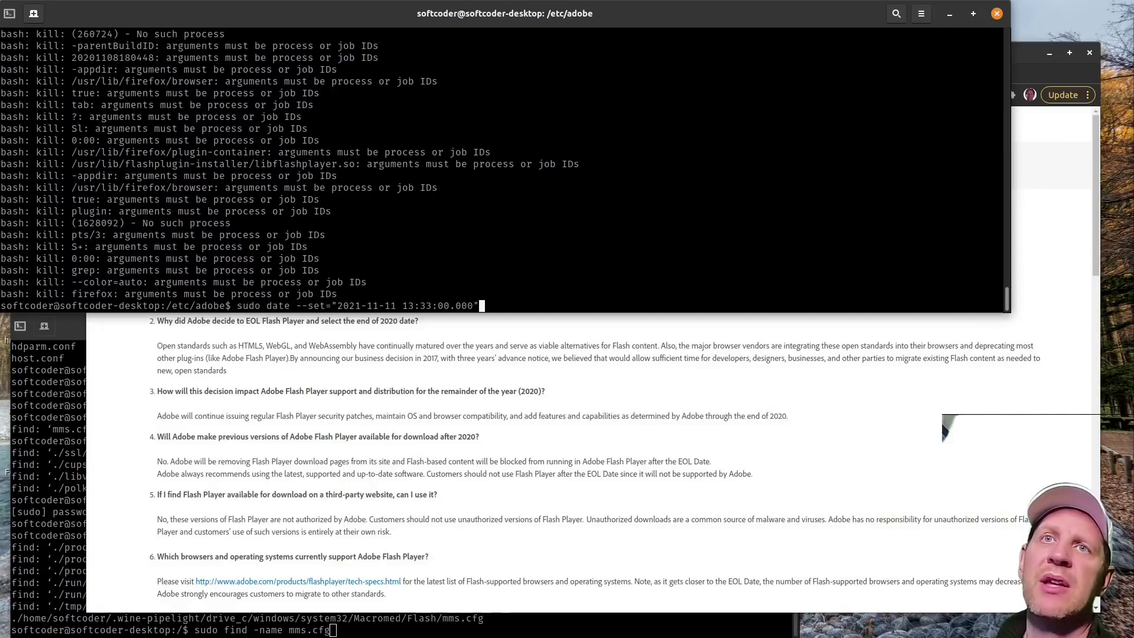
pyautogui.press('Left')
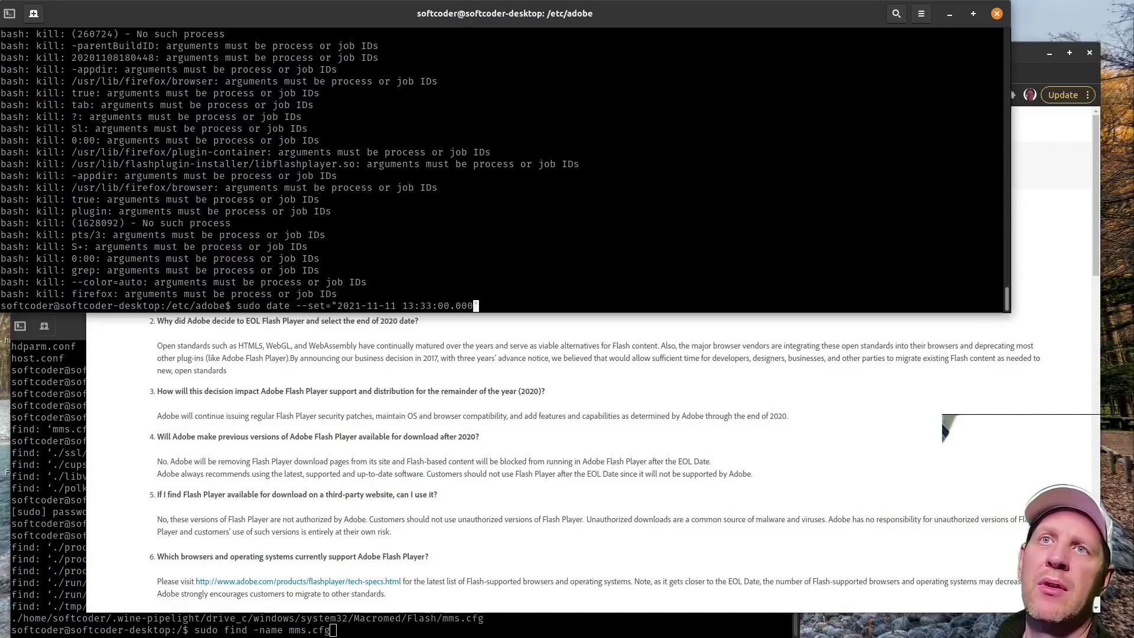
pyautogui.press('Left')
pyautogui.press('Left')
pyautogui.press('Left')
pyautogui.press('Left')
pyautogui.press('Left')
pyautogui.press('Left')
pyautogui.press('Left')
pyautogui.press('Left')
pyautogui.press('Left')
pyautogui.press('Left')
pyautogui.press('Left')
pyautogui.press('Left')
pyautogui.press('Left')
pyautogui.press('Left')
pyautogui.press('Left')
pyautogui.press('Left')
pyautogui.press('Left')
pyautogui.press('Left')
pyautogui.press('Left')
pyautogui.press('BackSpace')
pyautogui.write('0')
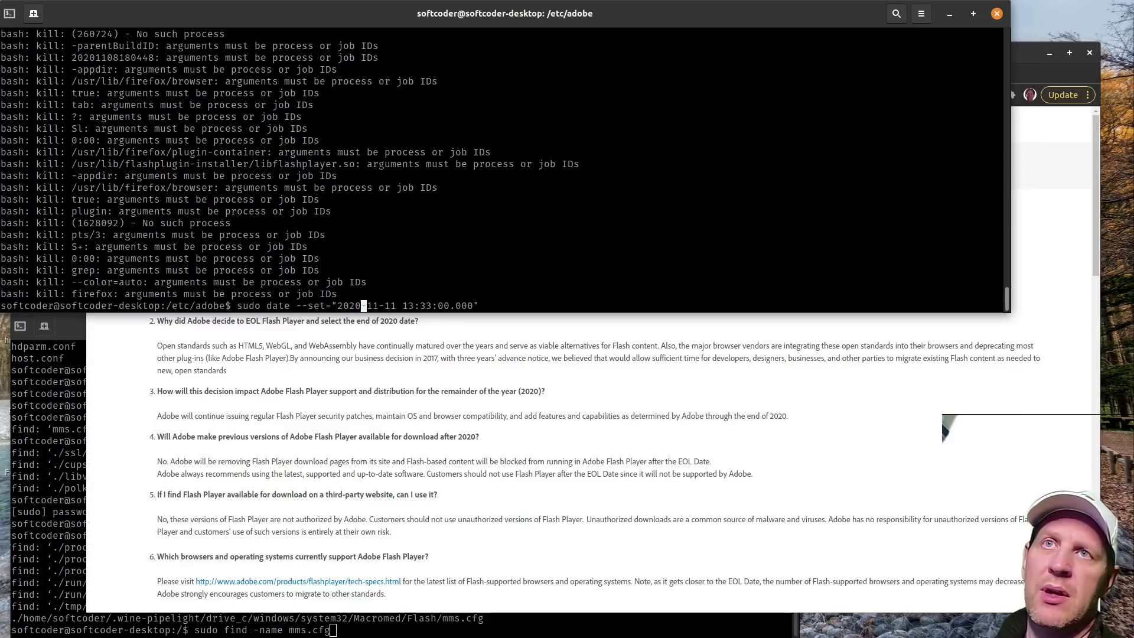
pyautogui.press('Right')
pyautogui.press('Right')
pyautogui.press('Right')
pyautogui.press('Right')
pyautogui.press('Right')
pyautogui.press('Right')
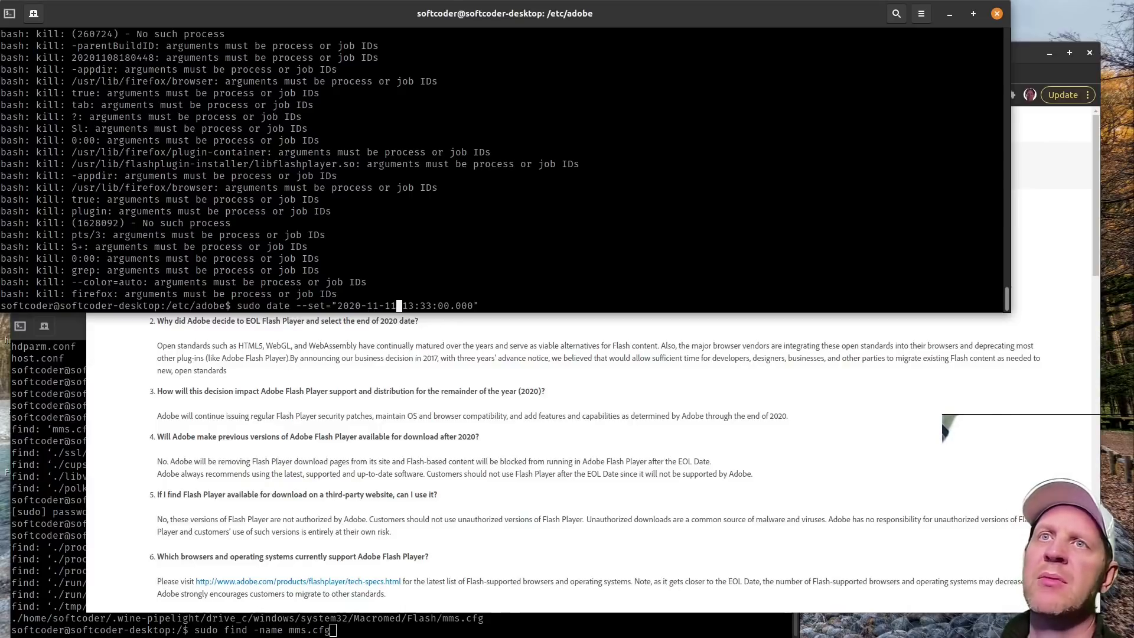
pyautogui.press('Right')
pyautogui.press('Right')
pyautogui.press('Right')
pyautogui.press('Right')
pyautogui.press('Right')
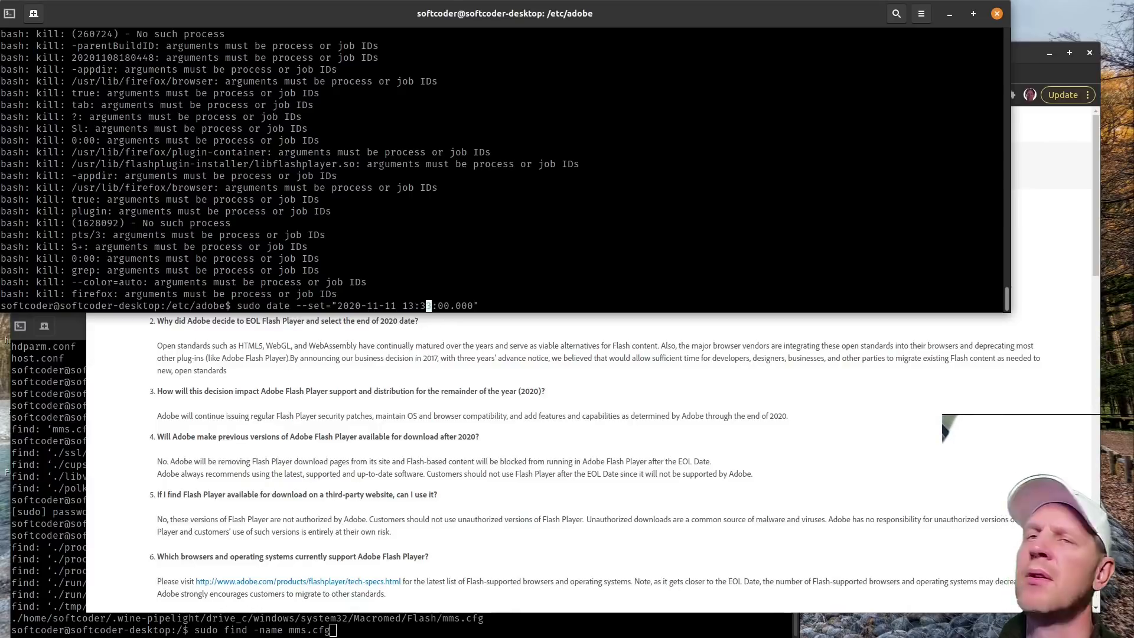
pyautogui.press('Delete')
pyautogui.write('5')
pyautogui.press('Return')
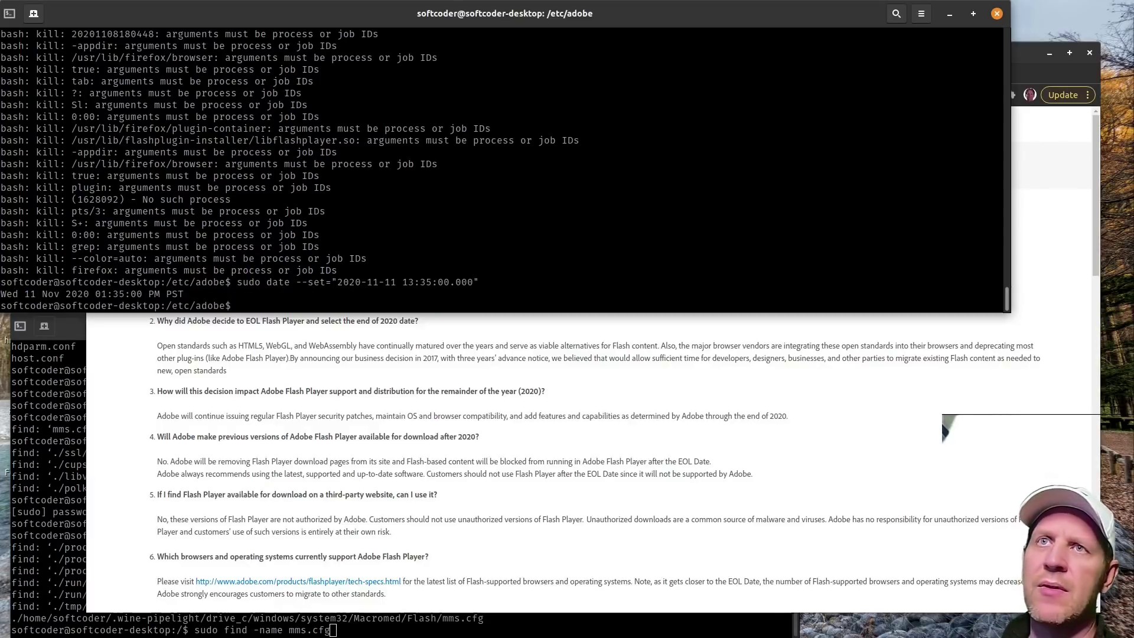
pyautogui.click(970, 444)
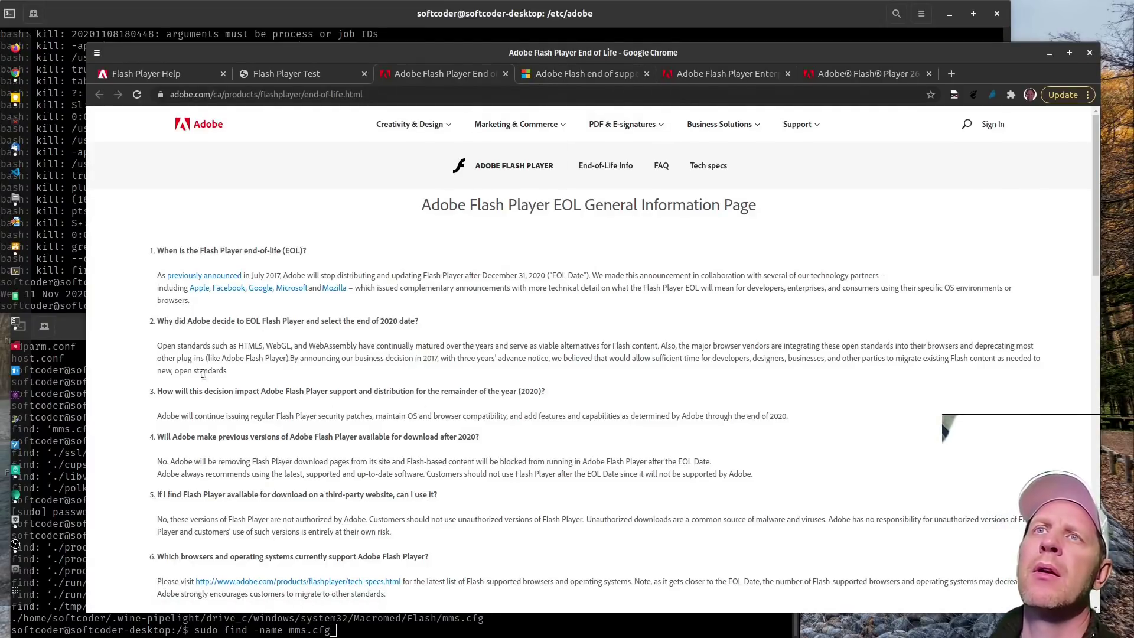
# - View Microsoft's Flash end-of-support article, then Adobe's Enterprise EOL page zoomed to 150%
pyautogui.click(583, 76)
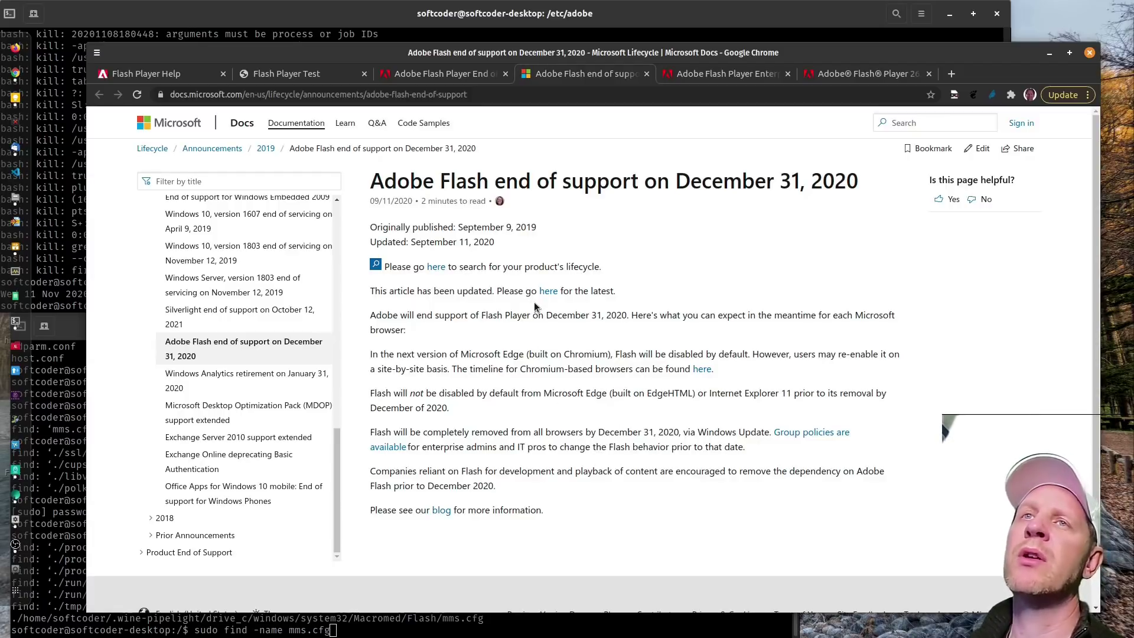
pyautogui.click(726, 73)
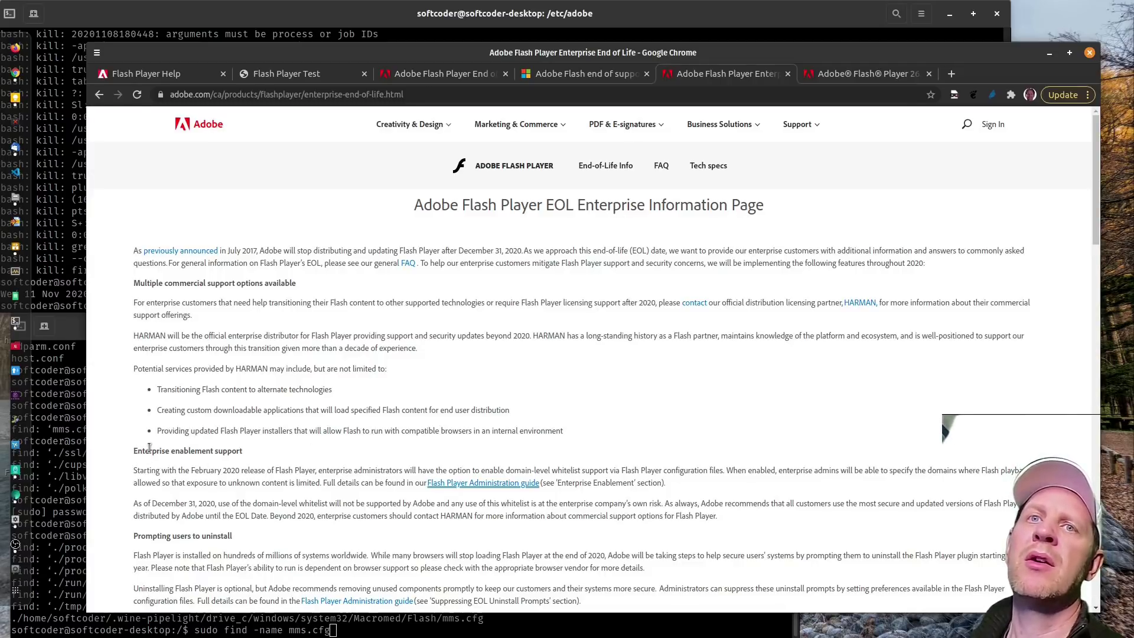
pyautogui.hotkey('ctrl', '+')
pyautogui.hotkey('ctrl', '+')
pyautogui.hotkey('ctrl', '+')
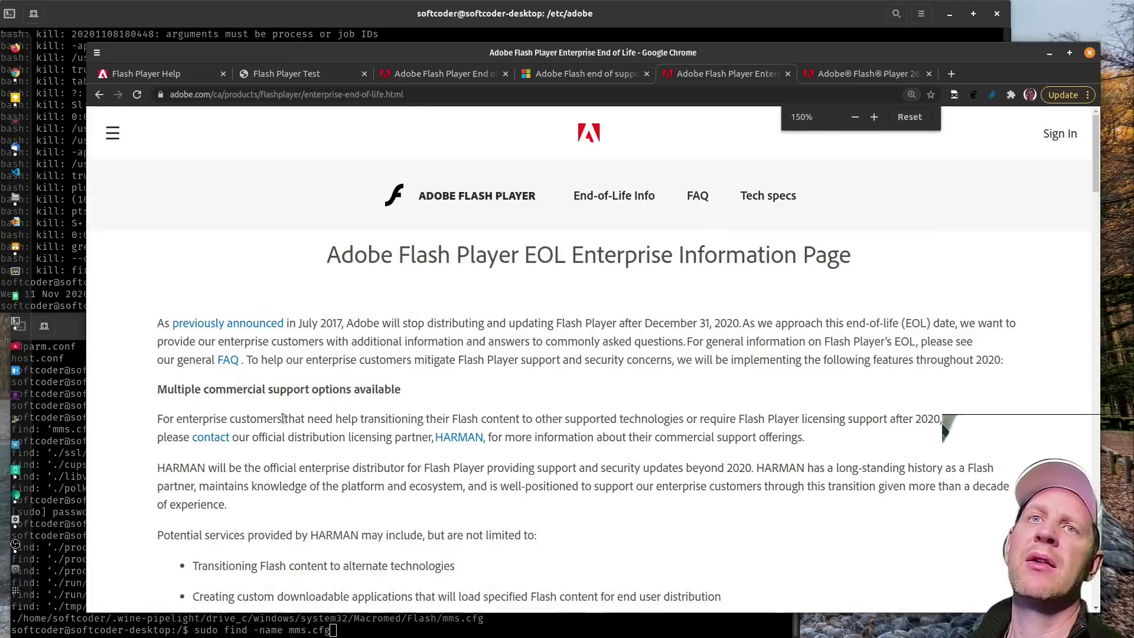
# - Highlight HARMAN and a passage in the article, then show the Flash Player 26.0 Administration Guide PDF
pyautogui.scroll(1, 285, 423)
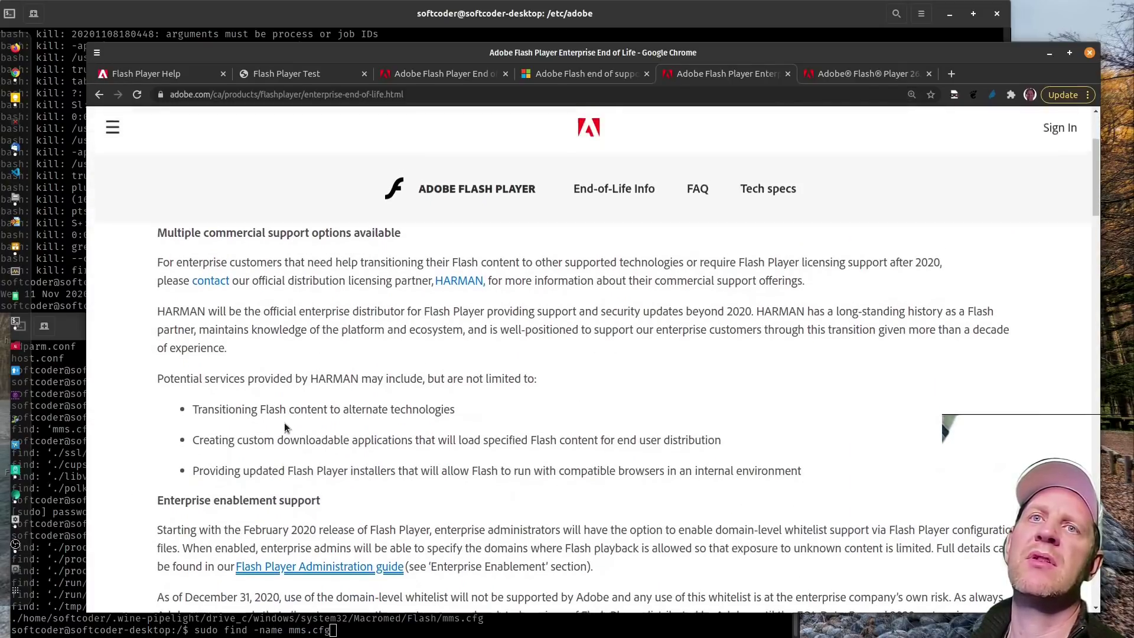
pyautogui.doubleClick(327, 378)
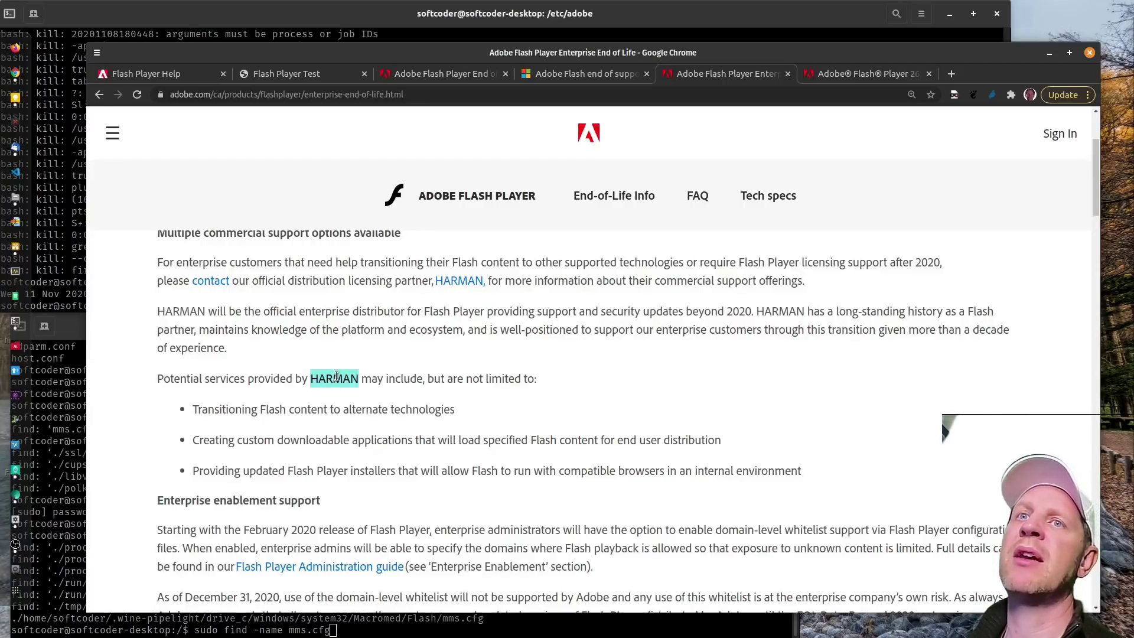
pyautogui.scroll(-4, 451, 347)
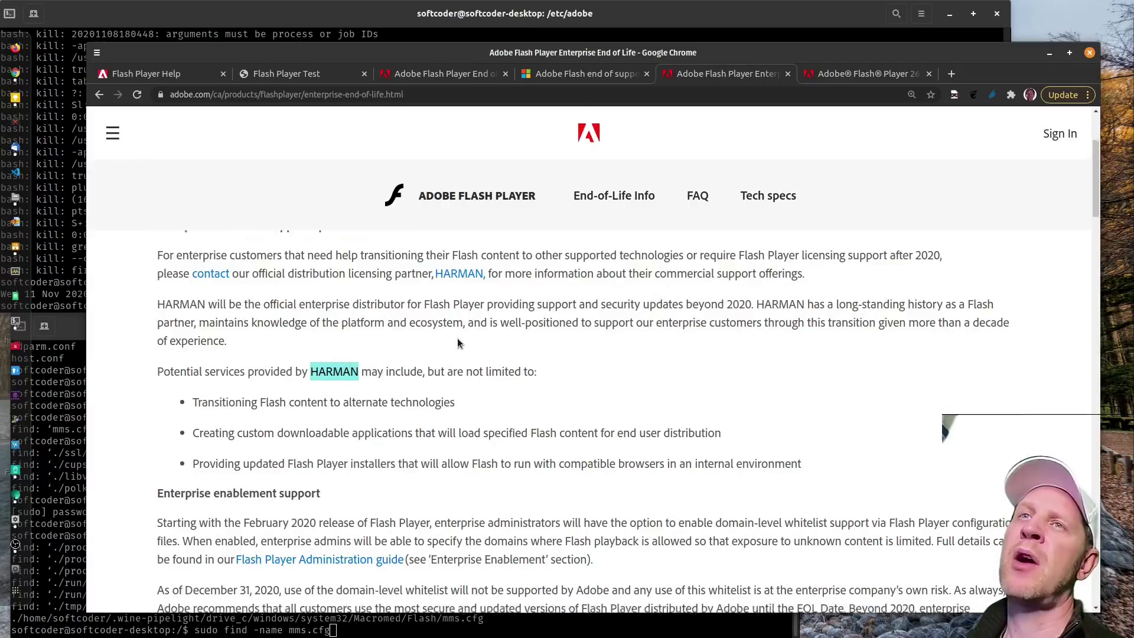
pyautogui.scroll(-1, 450, 346)
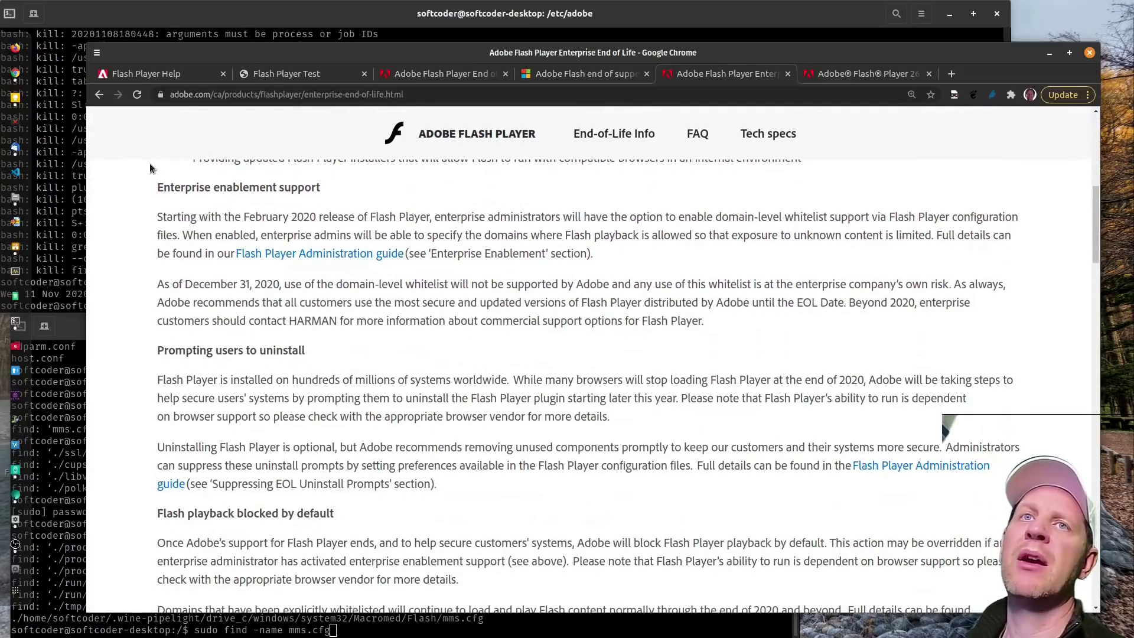
pyautogui.moveTo(157, 187); pyautogui.dragTo(324, 185)
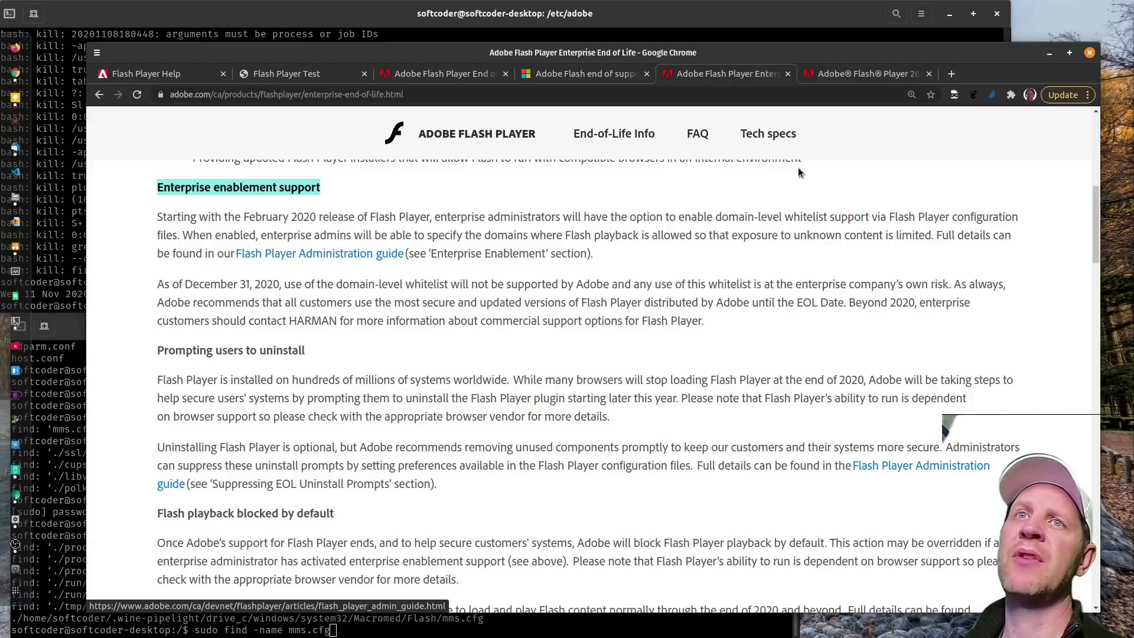
pyautogui.click(849, 70)
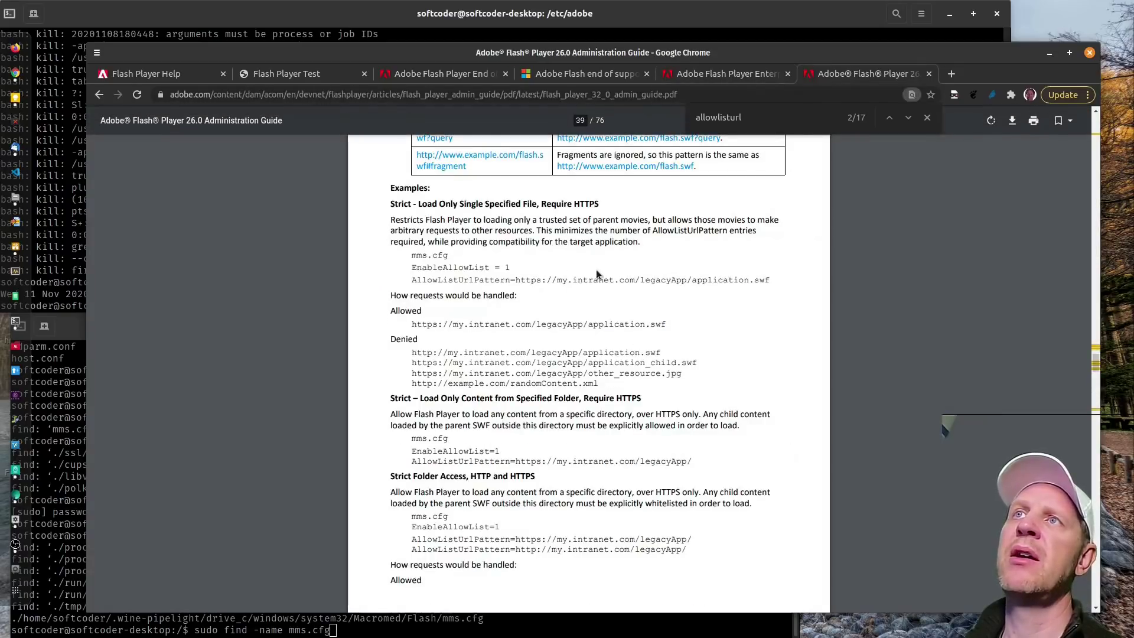
# - Go back up and highlight the EnableAllowList and AllowListUrlPattern headings in the guide
pyautogui.scroll(6, 597, 269)
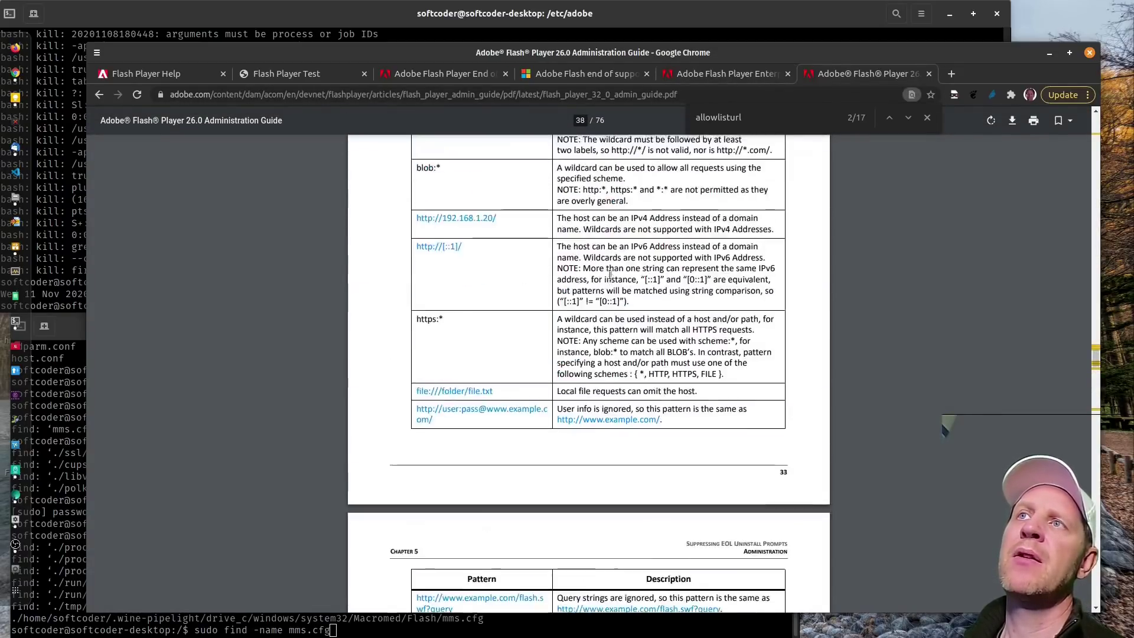
pyautogui.scroll(10, 610, 274)
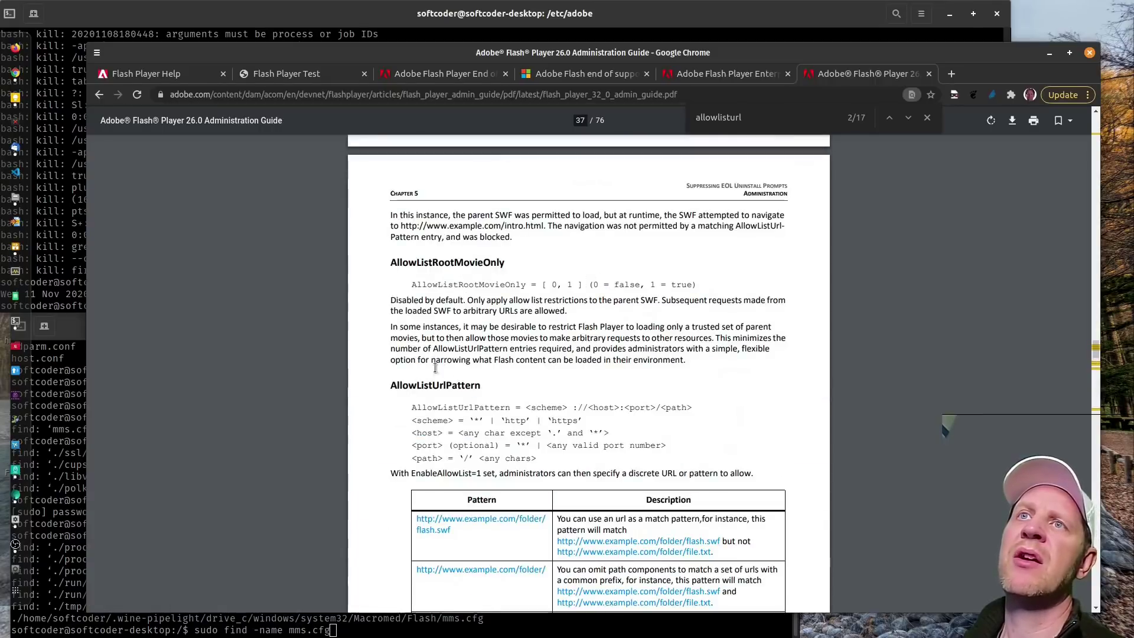
pyautogui.scroll(7, 435, 367)
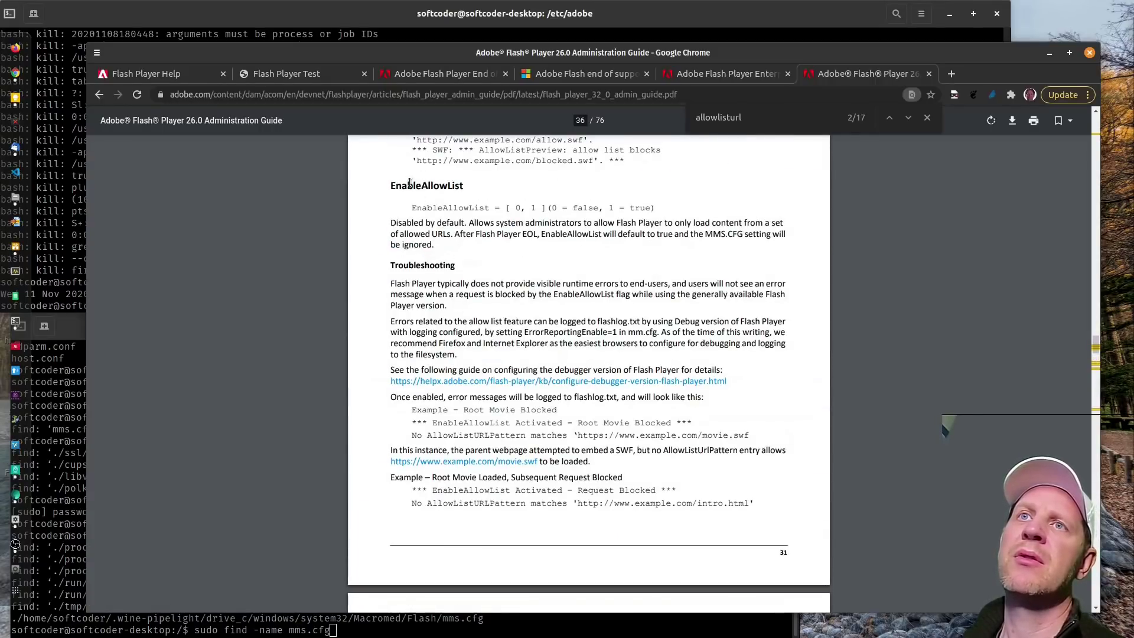
pyautogui.doubleClick(409, 184)
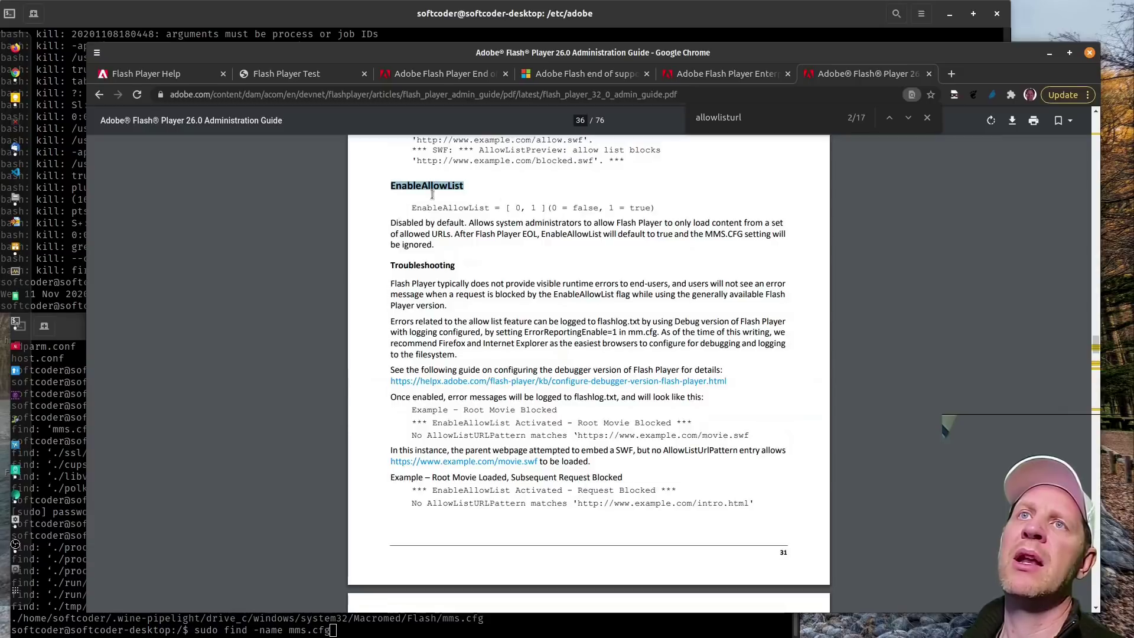
pyautogui.scroll(-8, 504, 326)
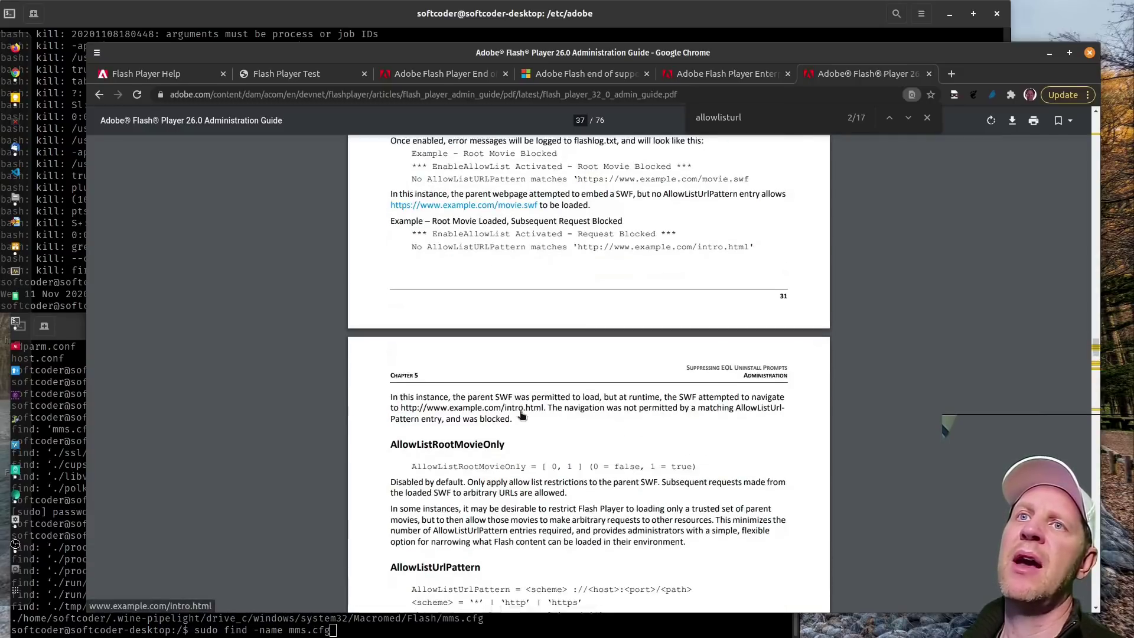
pyautogui.doubleClick(455, 354)
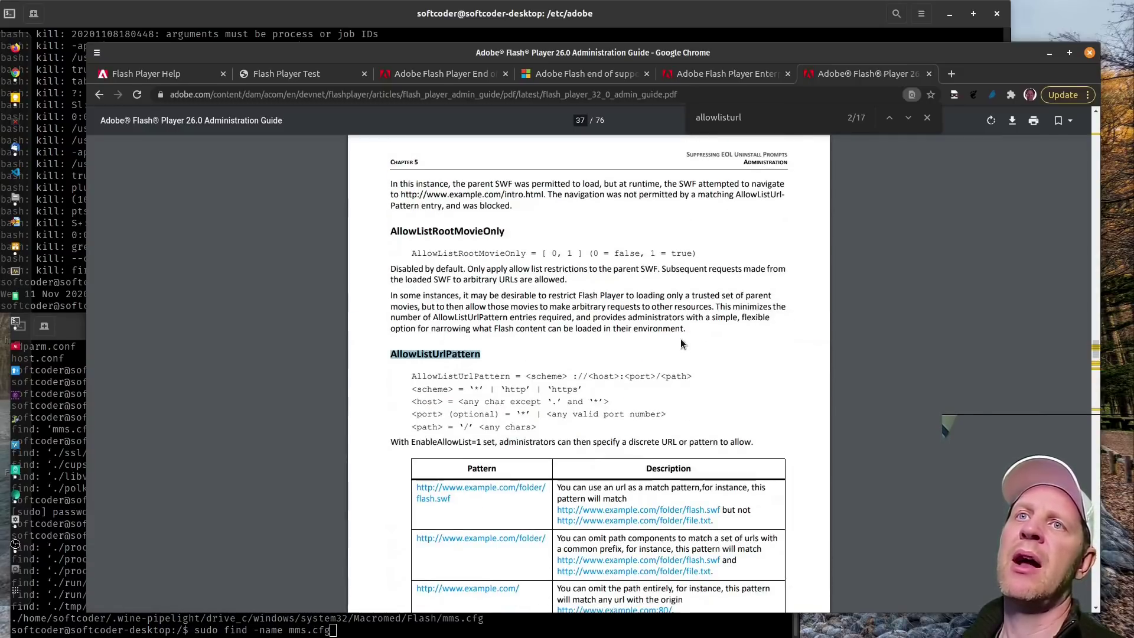
# - Read through the pattern table and the example mms.cfg allow-list configurations
pyautogui.scroll(-3, 683, 348)
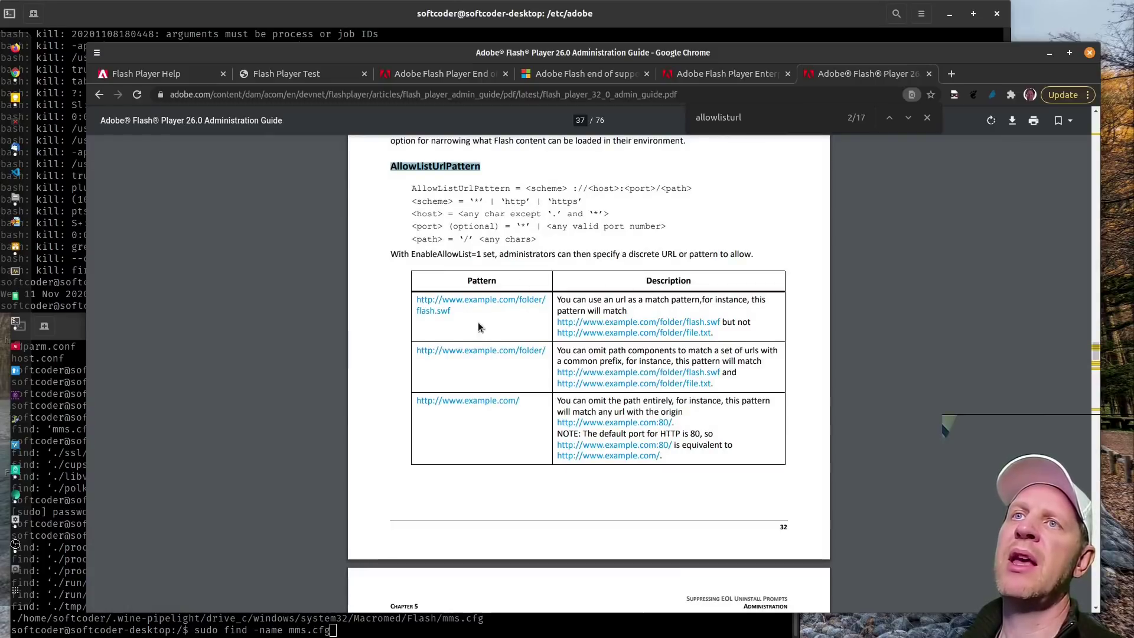
pyautogui.scroll(-8, 655, 379)
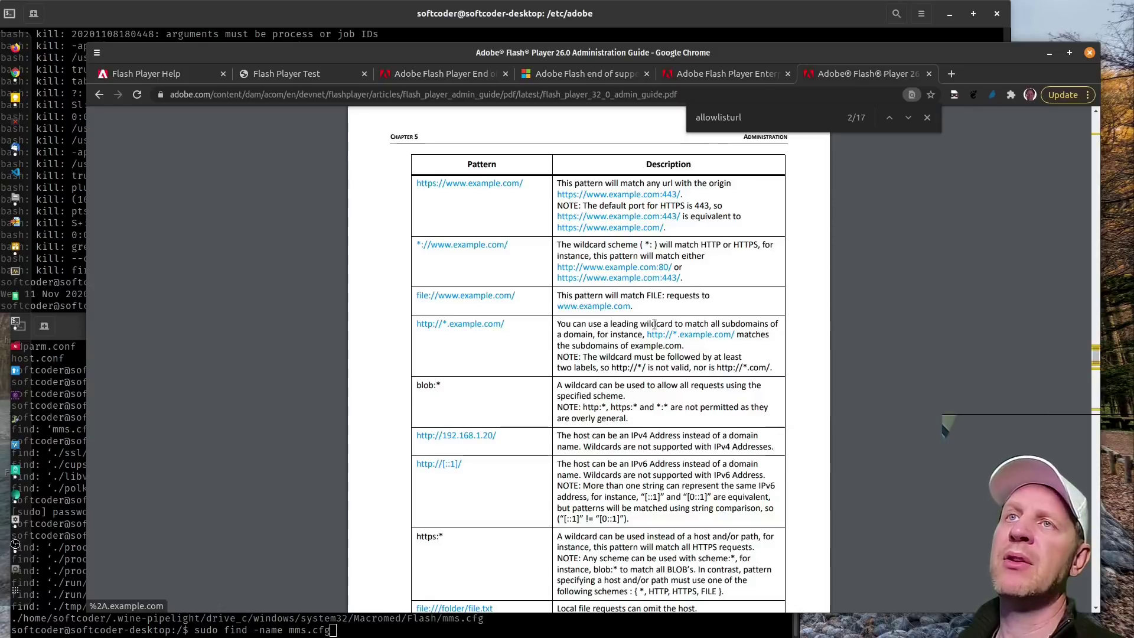
pyautogui.scroll(-5, 656, 440)
pyautogui.scroll(-4, 656, 440)
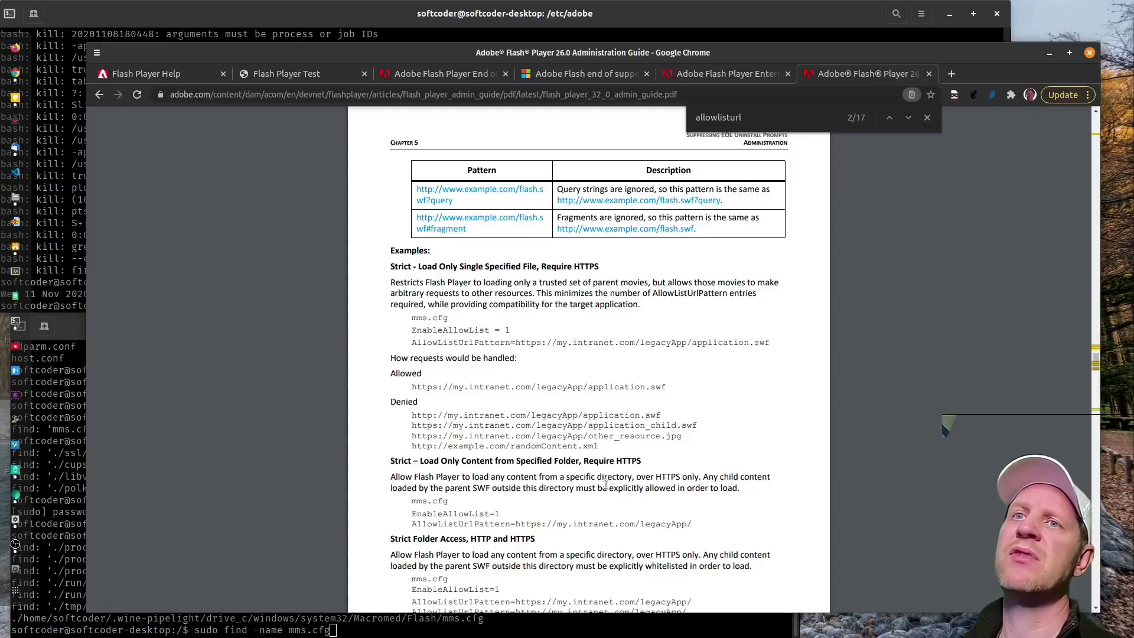
pyautogui.scroll(-5, 585, 354)
pyautogui.scroll(-1, 557, 381)
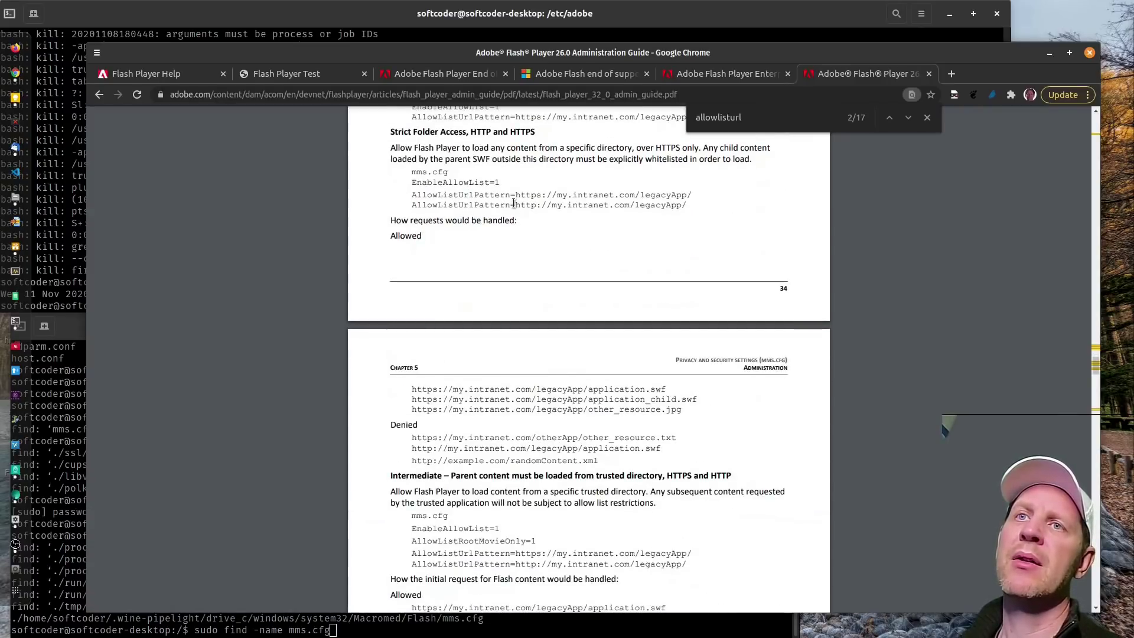
# - Scroll the guide to the 'mms.cfg file location' section
pyautogui.scroll(-13, 513, 203)
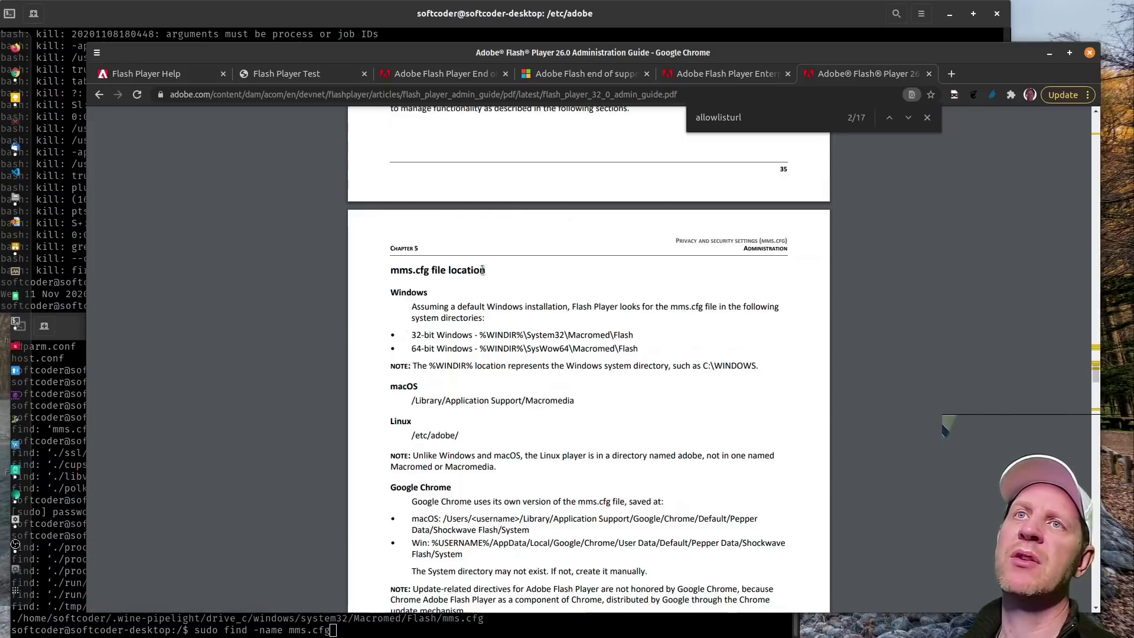
pyautogui.scroll(-5, 407, 264)
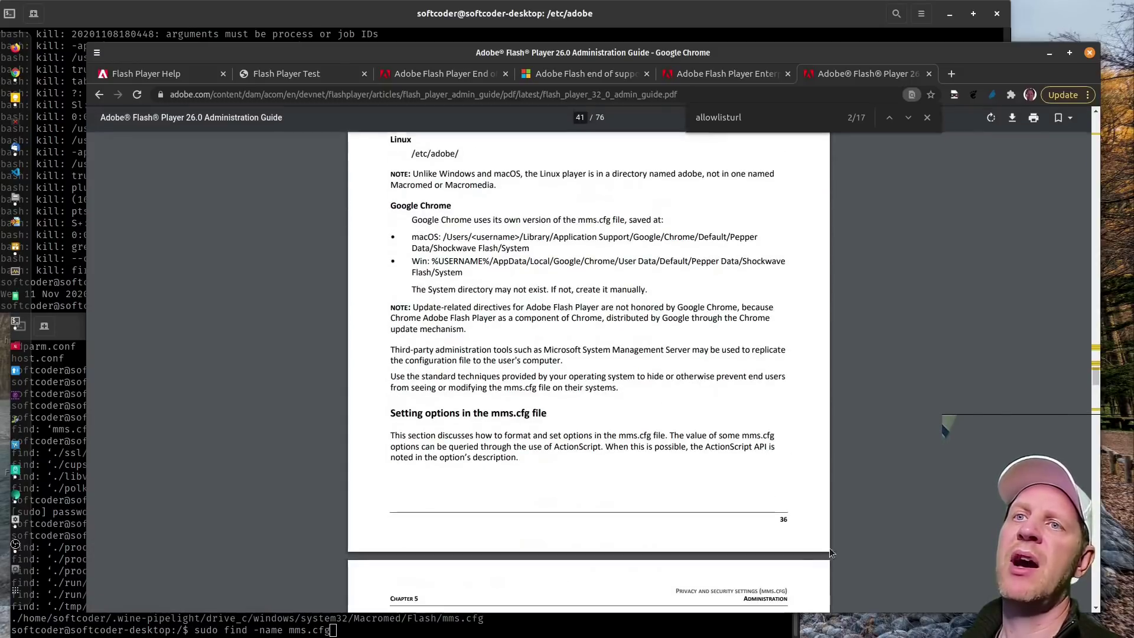
pyautogui.scroll(4, 743, 447)
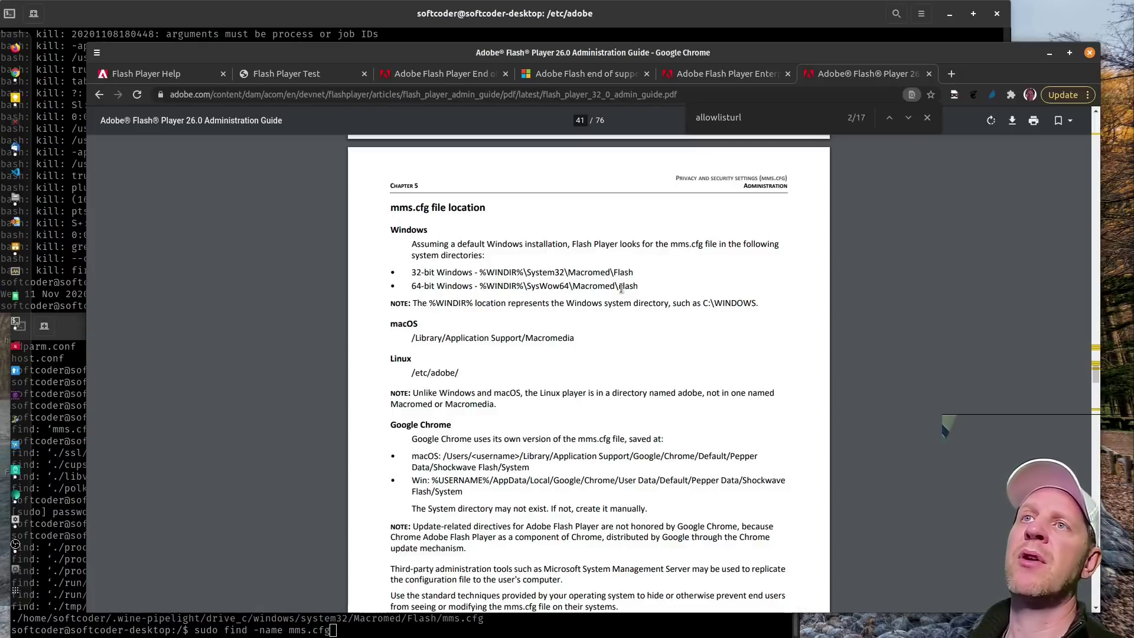
pyautogui.scroll(-1, 504, 304)
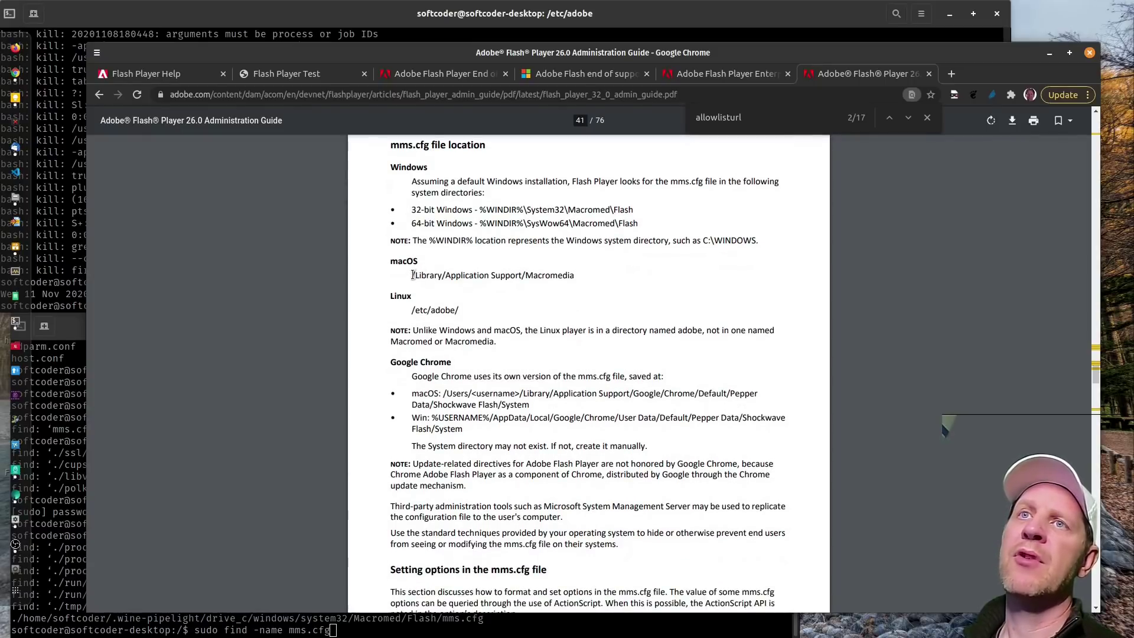
# - Highlight the Linux location /etc/adobe/ and bring the terminal to the front
pyautogui.moveTo(412, 275); pyautogui.dragTo(601, 289)
pyautogui.click(466, 312)
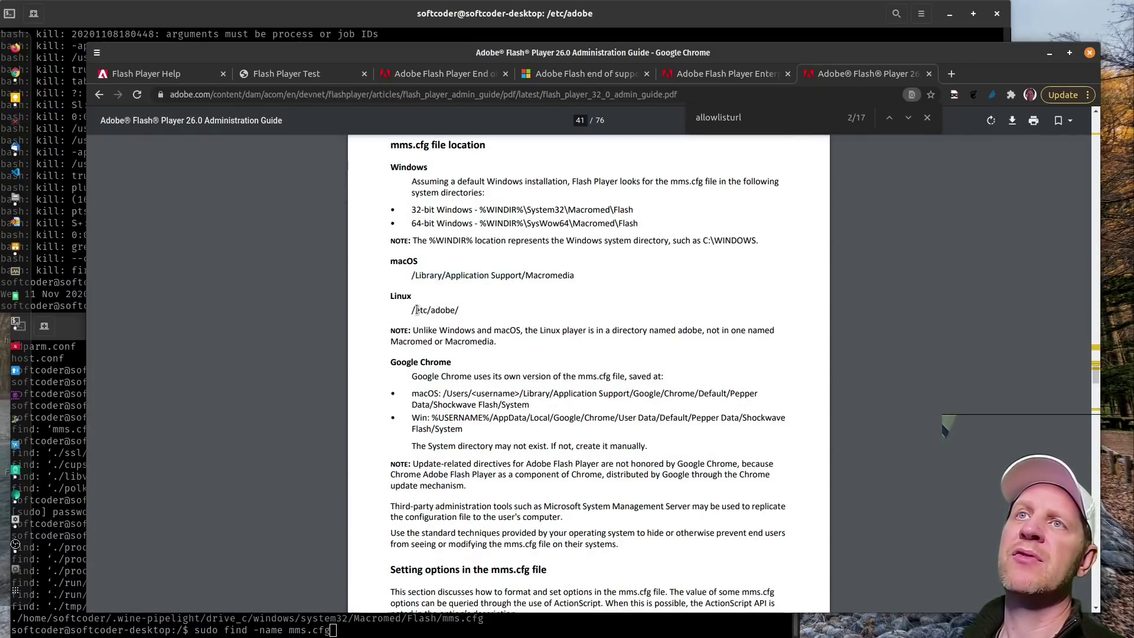
pyautogui.moveTo(409, 311); pyautogui.dragTo(464, 312)
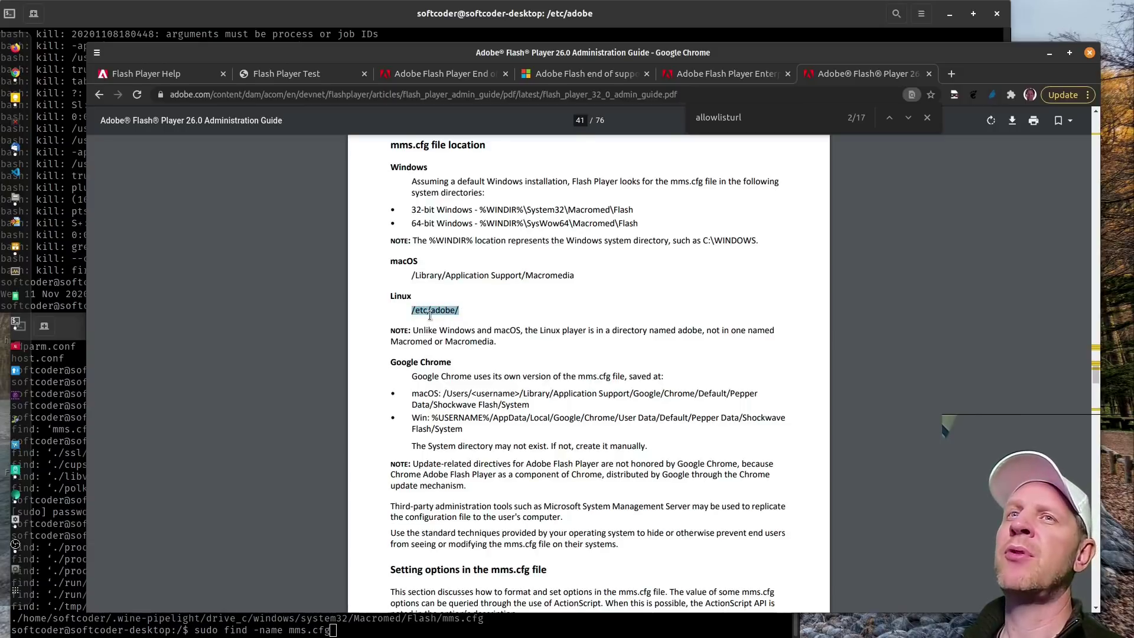
pyautogui.click(80, 271)
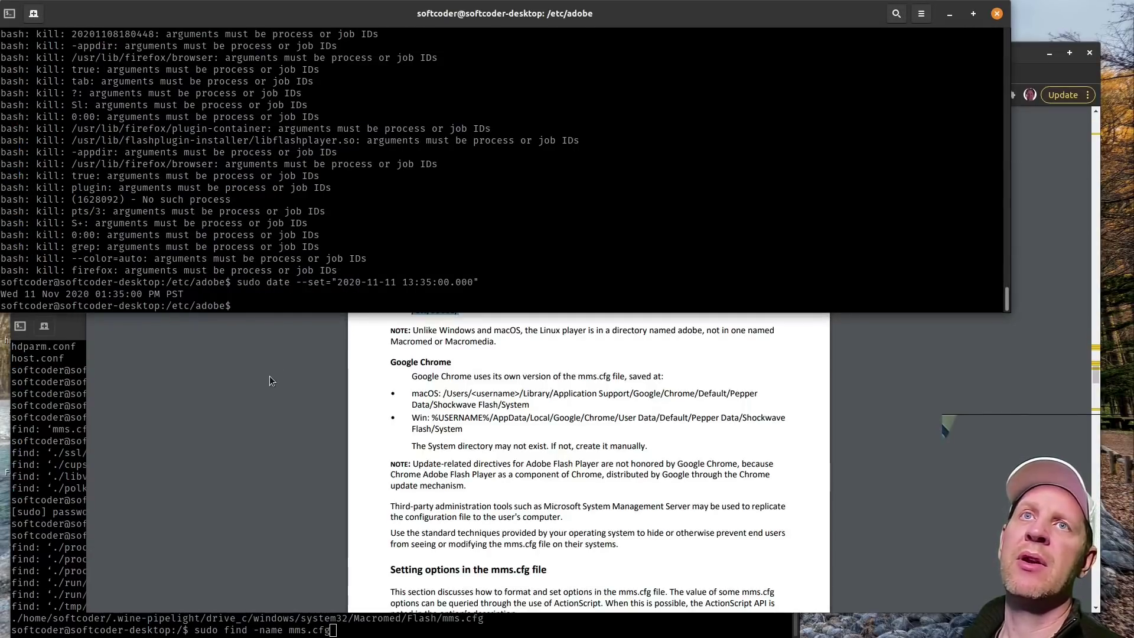
# - Print mms.cfg with cat, showing EnableAllowList=1 and the ultrasounds.com pattern, then return to Chrome
pyautogui.write('cat')
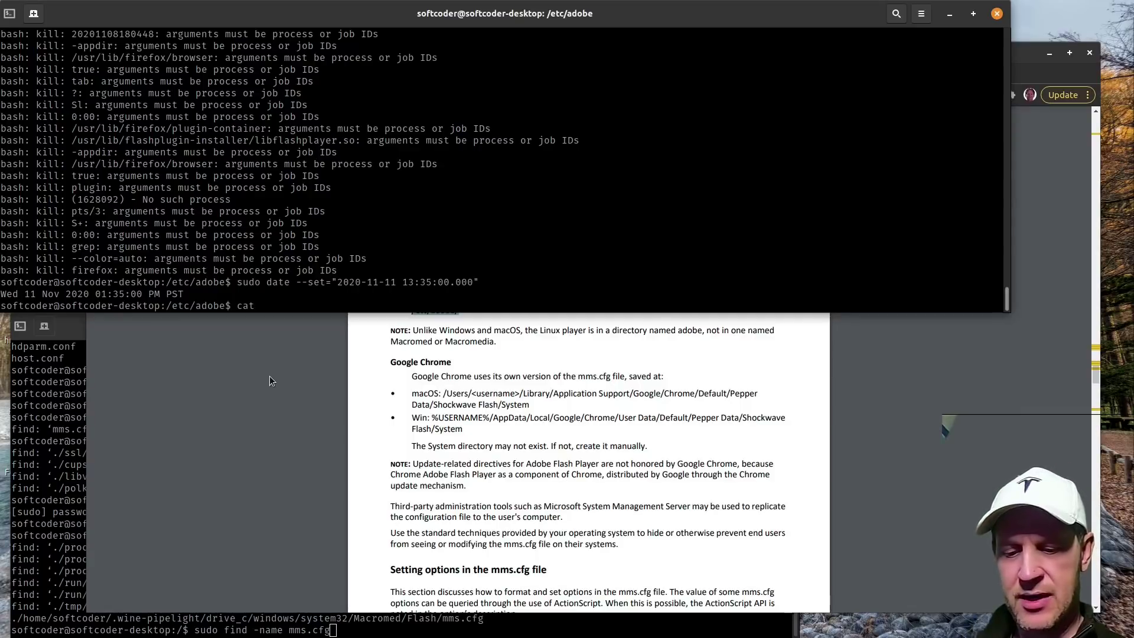
pyautogui.write(' mms.c')
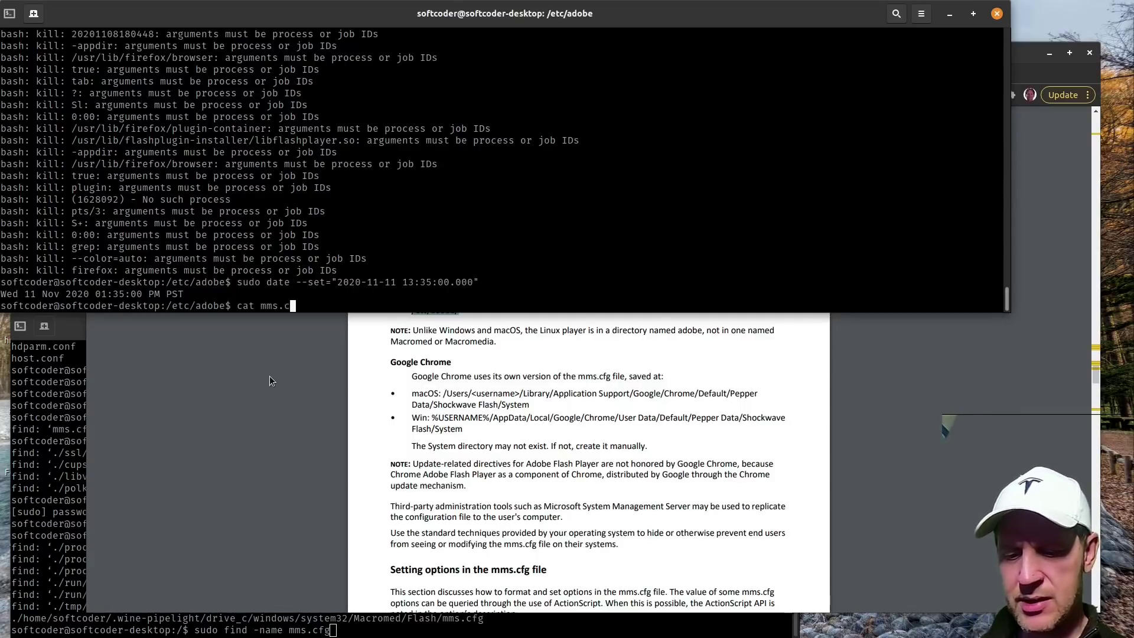
pyautogui.press('Tab')
pyautogui.press('Return')
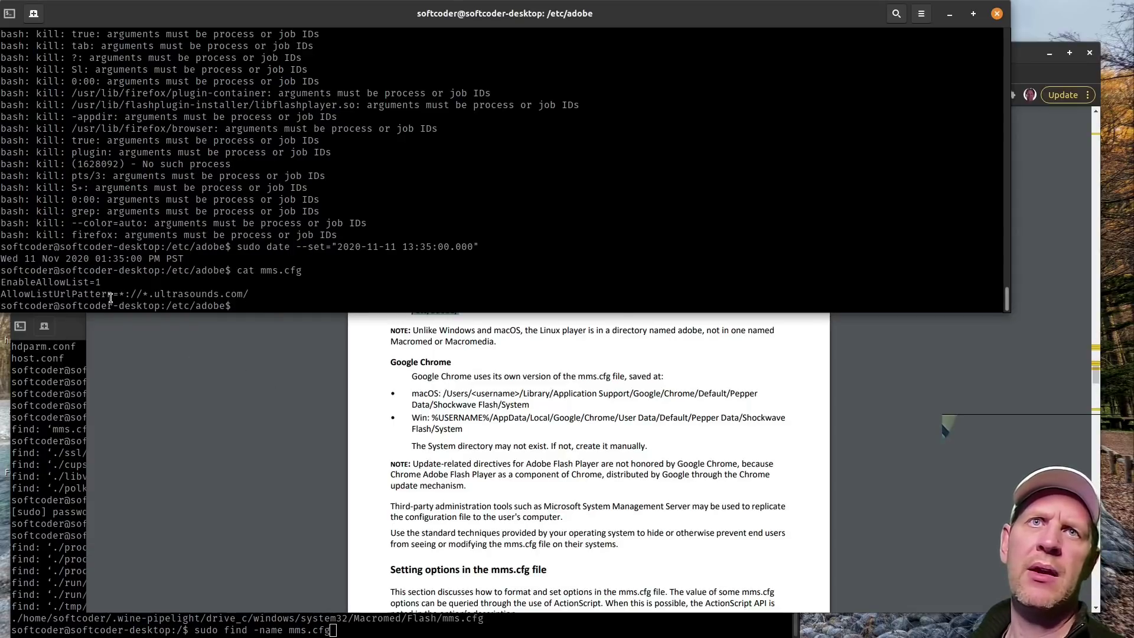
pyautogui.click(241, 412)
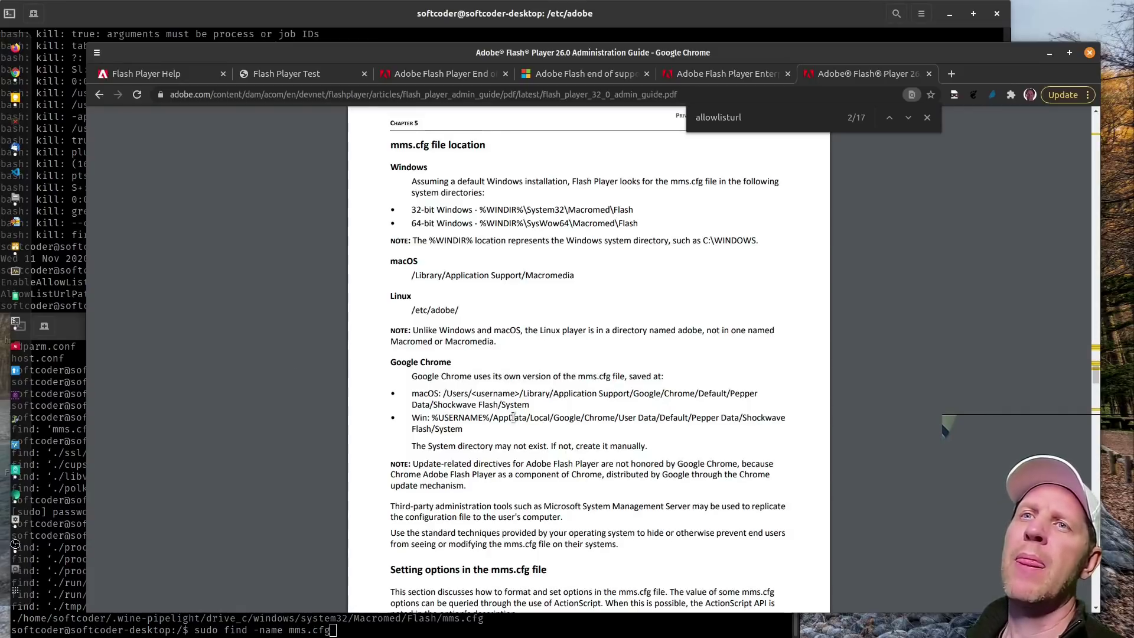
pyautogui.moveTo(390, 362); pyautogui.dragTo(460, 357)
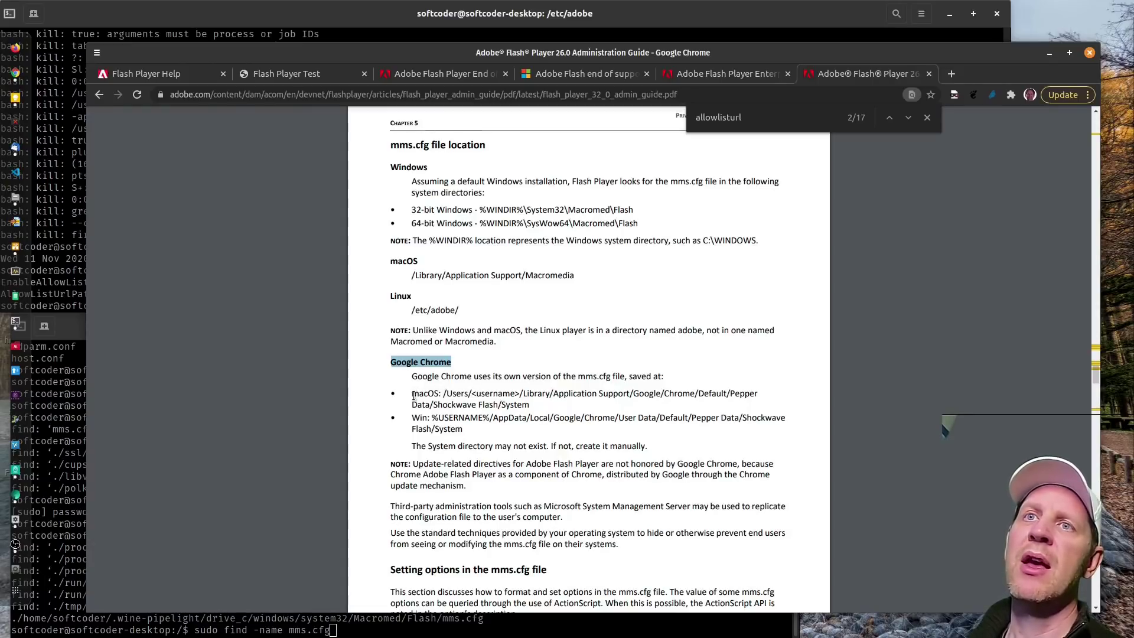
pyautogui.moveTo(414, 395); pyautogui.dragTo(759, 391)
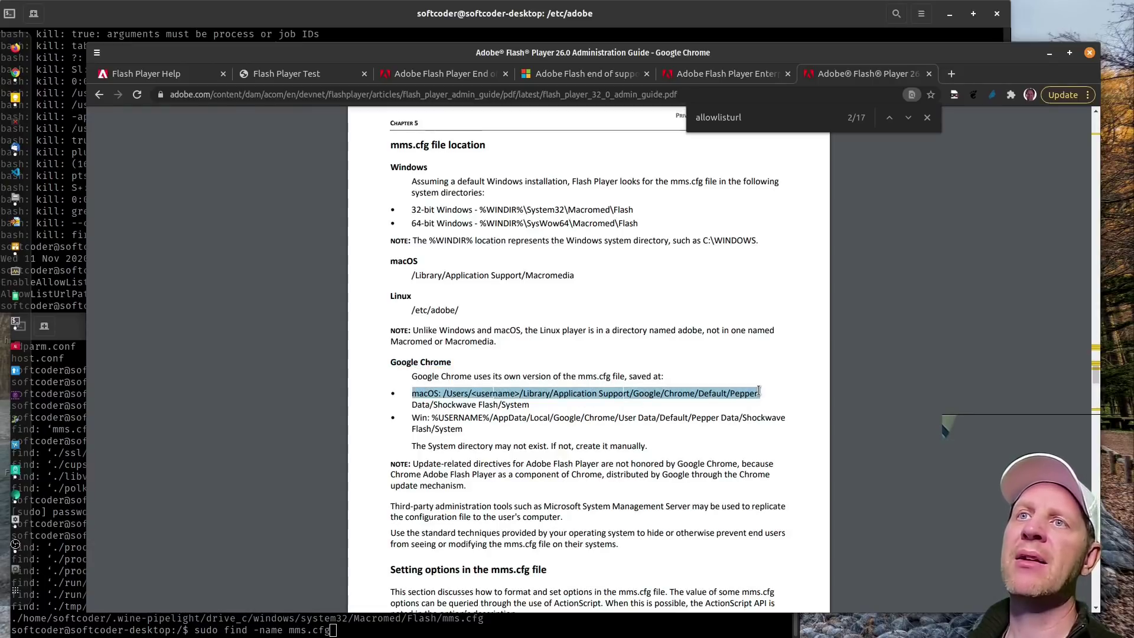
pyautogui.click(433, 418)
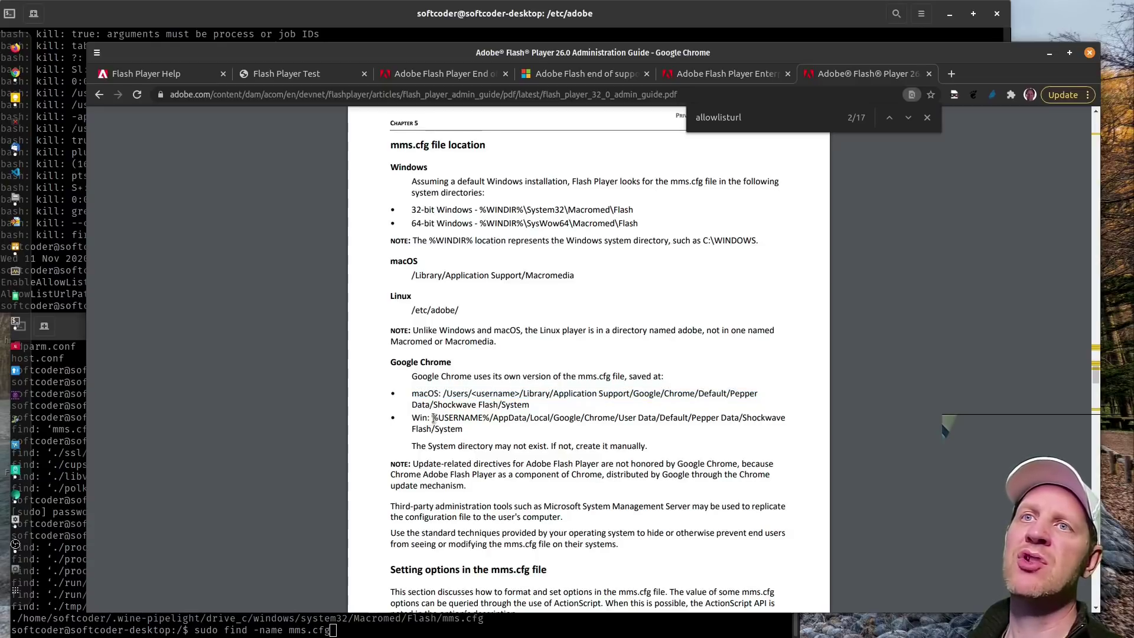
pyautogui.moveTo(434, 418); pyautogui.dragTo(466, 430)
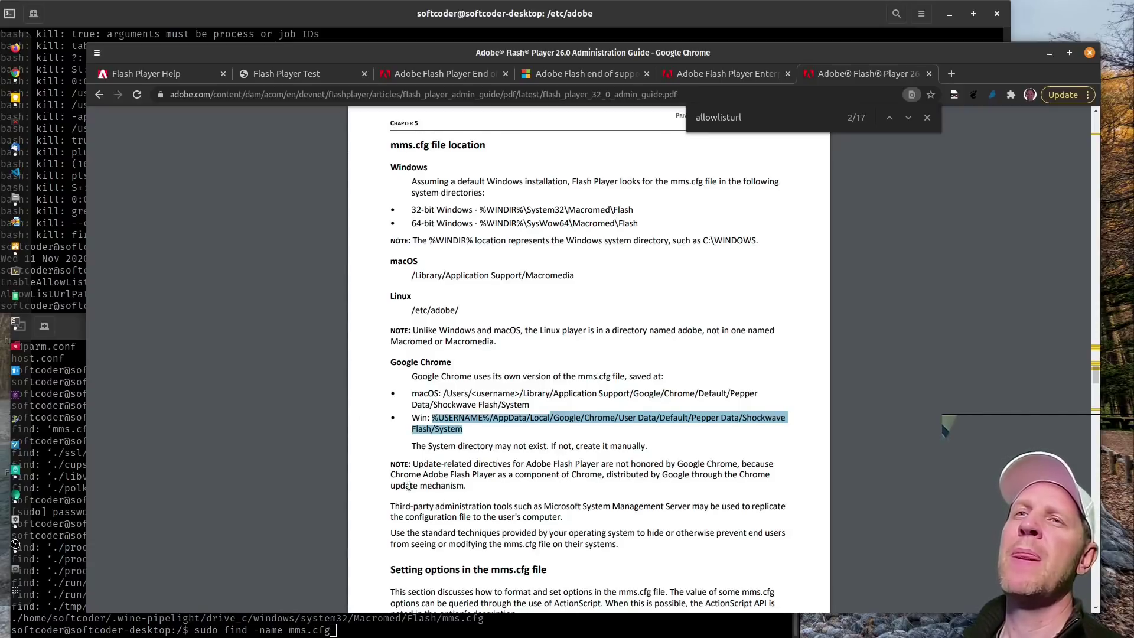
# - Clear the highlight on the Windows mms.cfg path in the guide
pyautogui.click(457, 423)
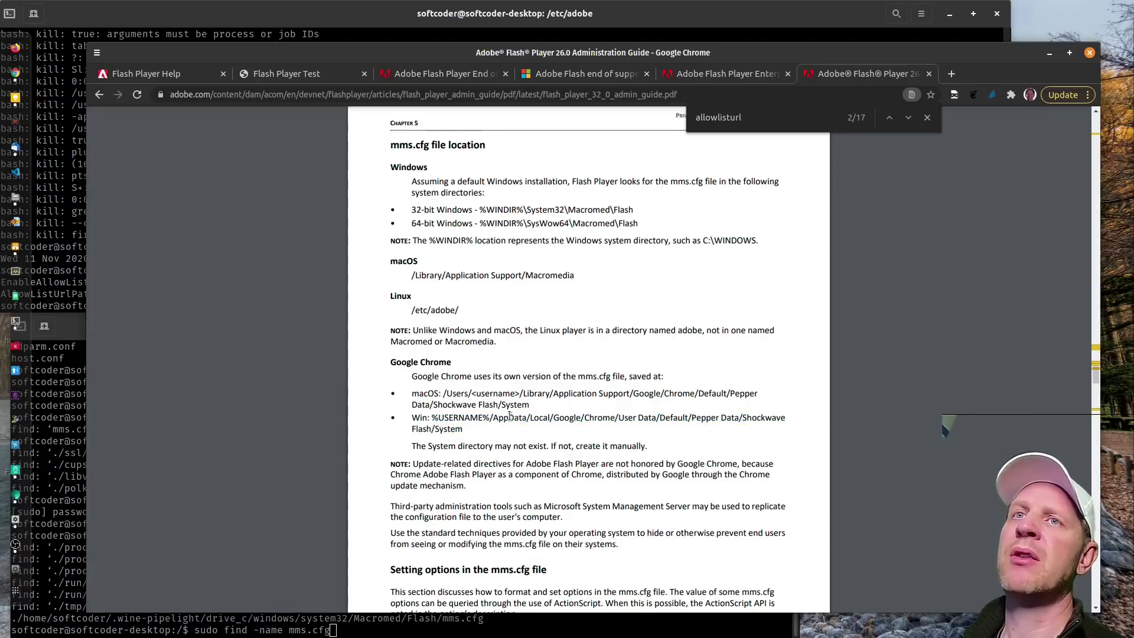